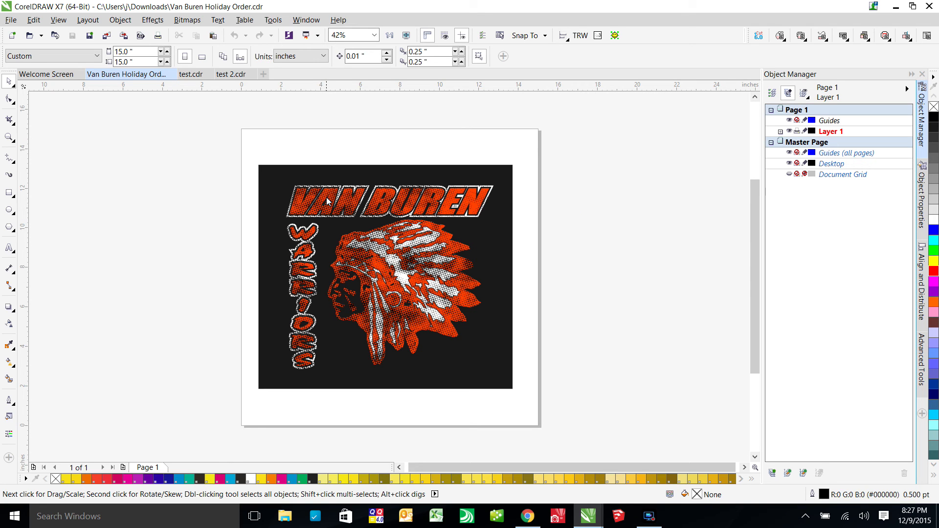
Switch the display mode to Normal rendering
scroll(377, 210, up, 2)
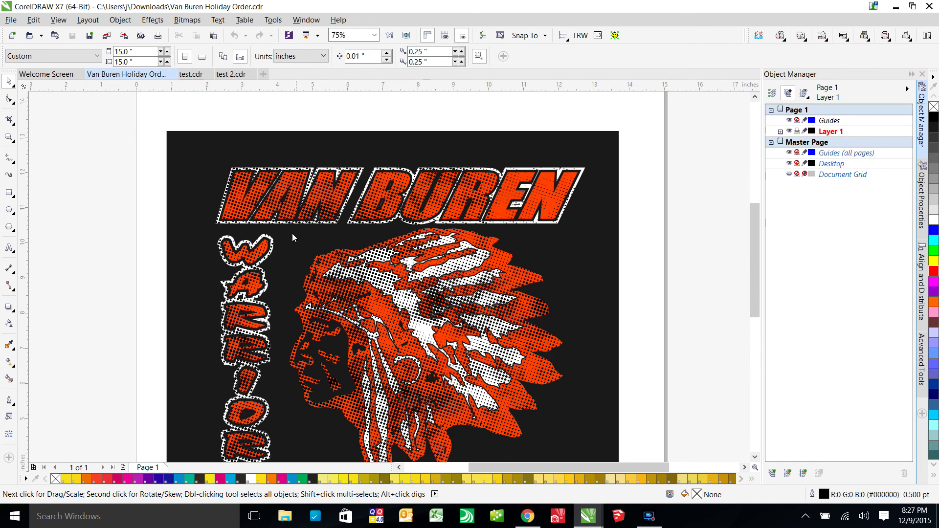
click(58, 20)
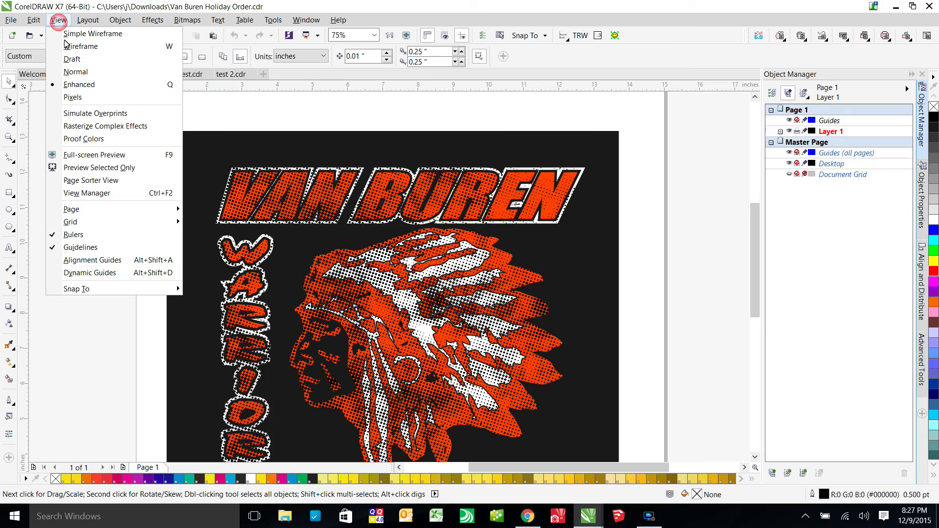
click(80, 71)
Zoom in to inspect the halftone, then expand Layer 1 in the Object Manager
scroll(337, 200, up, 2)
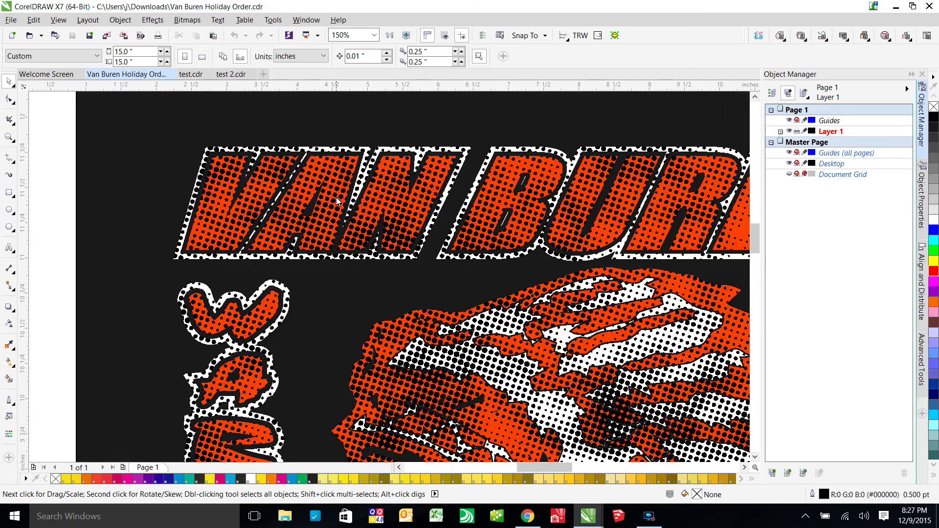
scroll(381, 208, up, 2)
scroll(401, 215, down, 4)
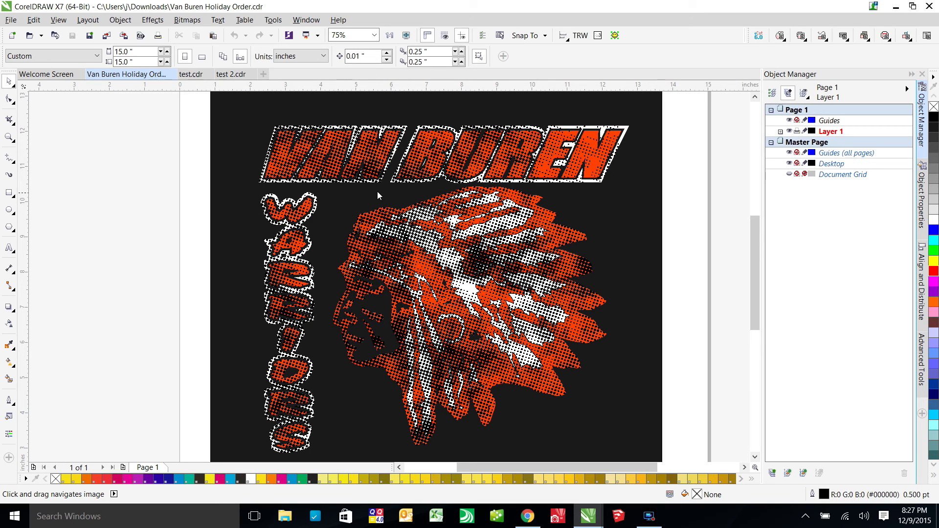
scroll(436, 171, down, 1)
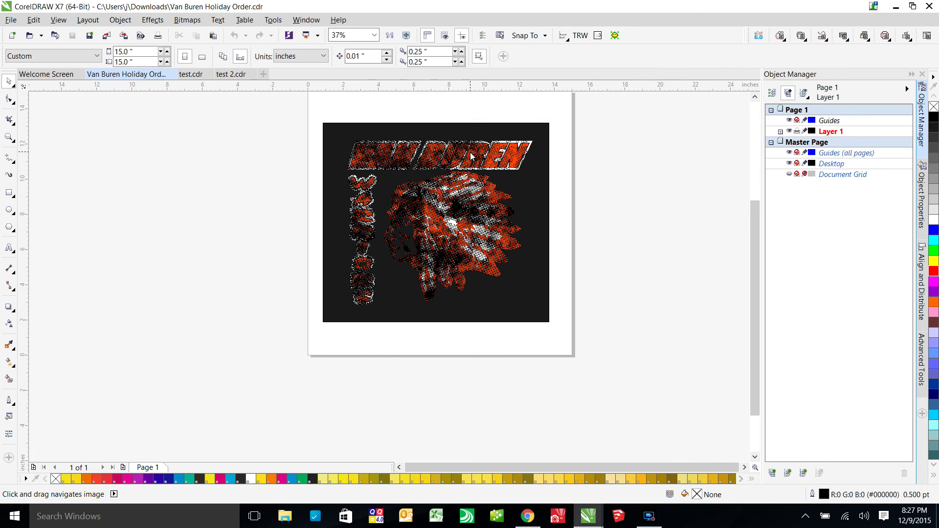
scroll(472, 153, up, 1)
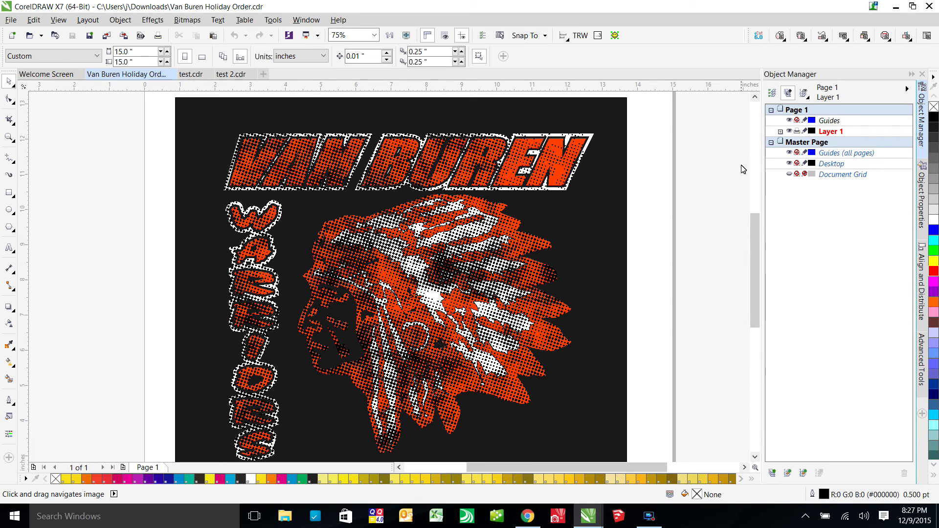
click(780, 132)
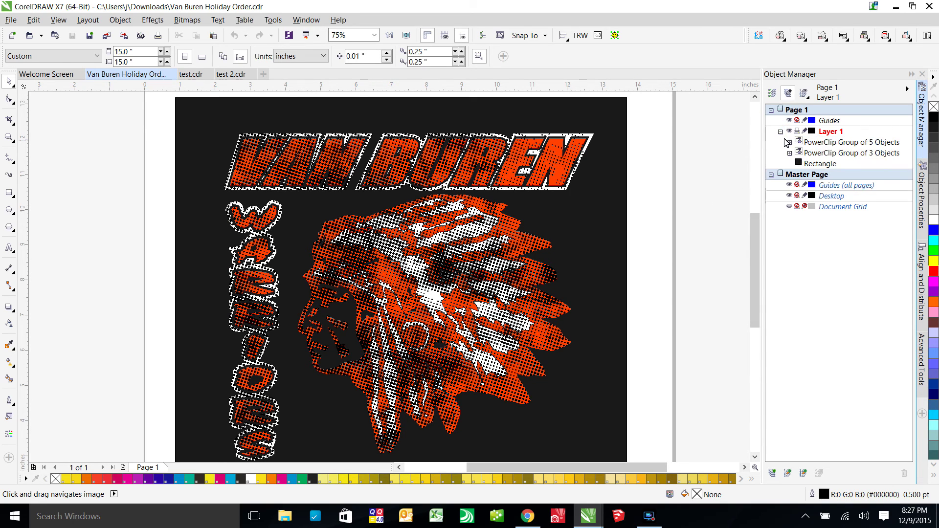
Expand the PowerClip Group of 5 Objects to show its 12712-object group and five curves, then select it
click(789, 143)
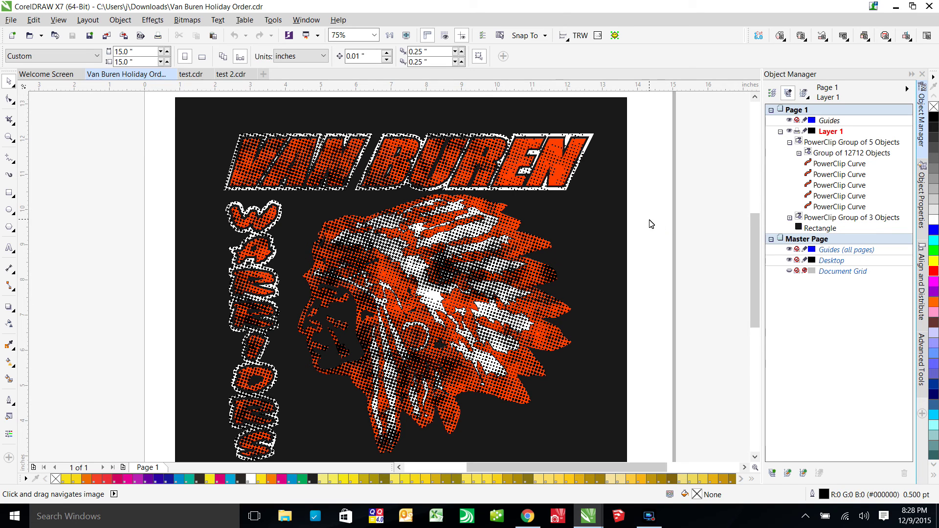
scroll(606, 227, down, 1)
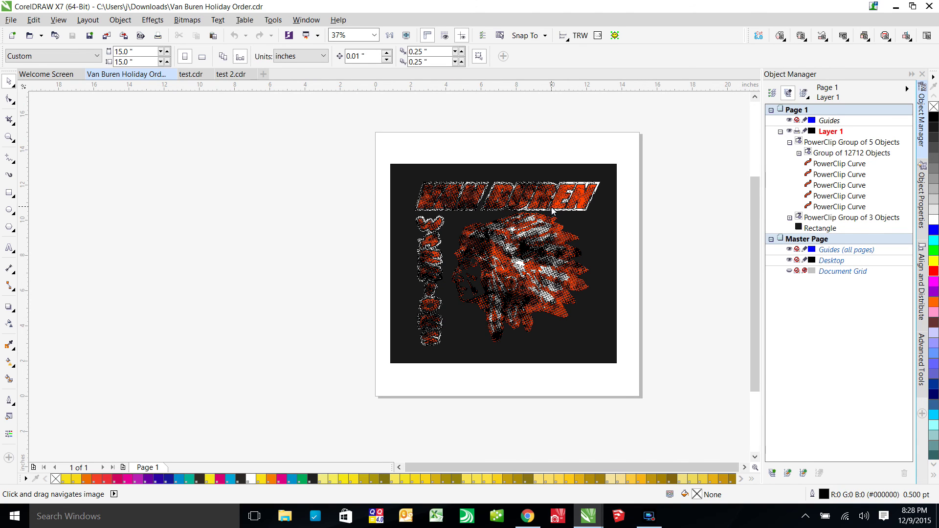
scroll(552, 211, up, 1)
click(538, 218)
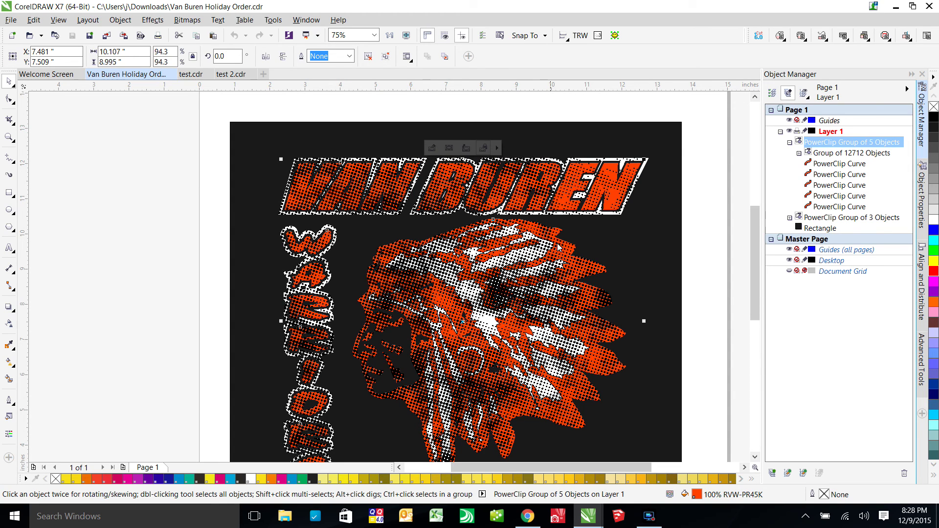
Extract the halftone texture from the PowerClip Group of 5 Objects
click(695, 144)
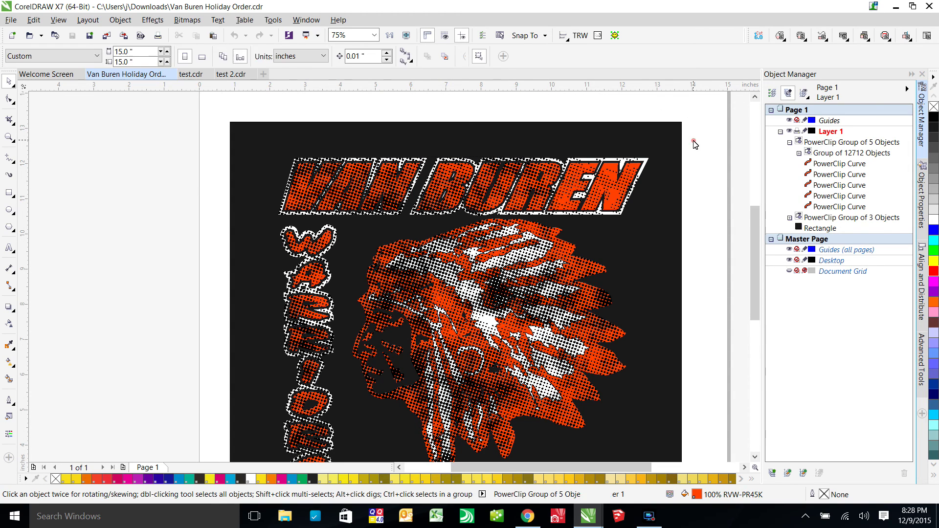
click(789, 142)
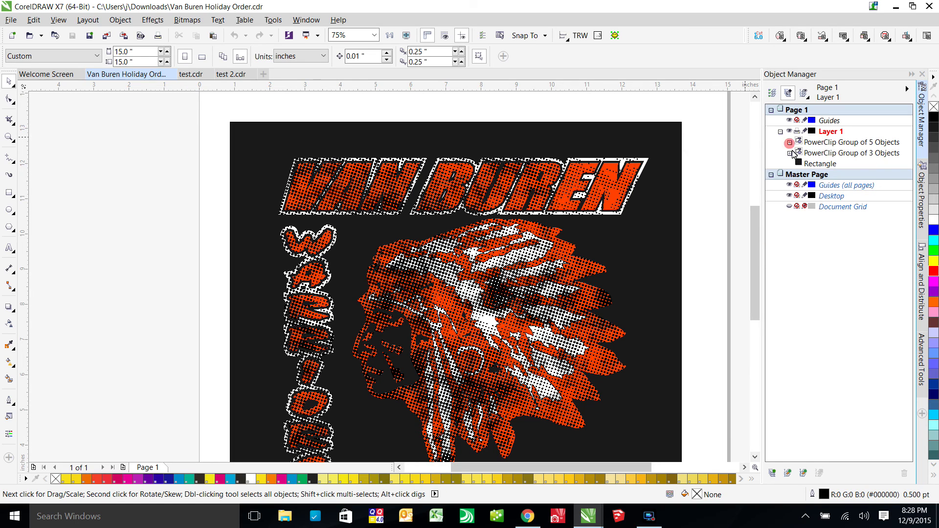
click(842, 142)
right_click(842, 143)
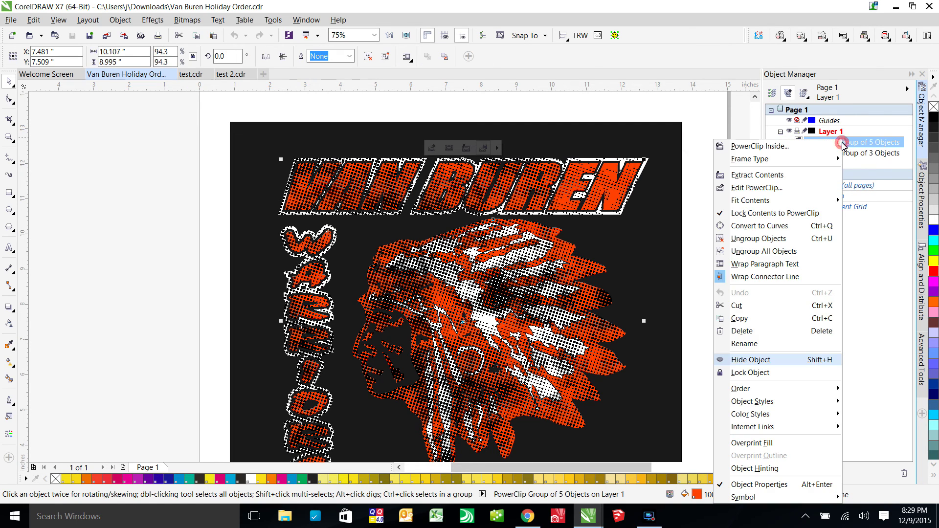
click(771, 175)
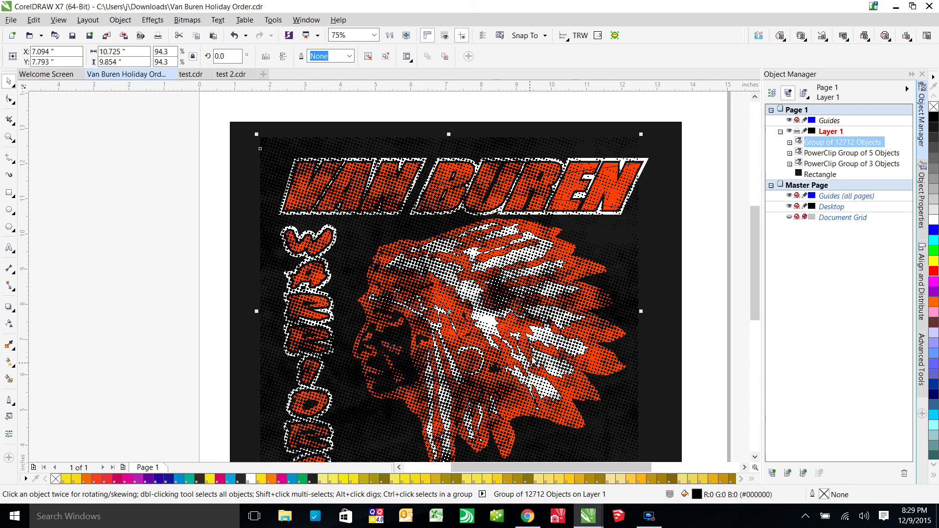
Extract the halftone texture from the PowerClip Group of 3 Objects
click(841, 165)
right_click(841, 165)
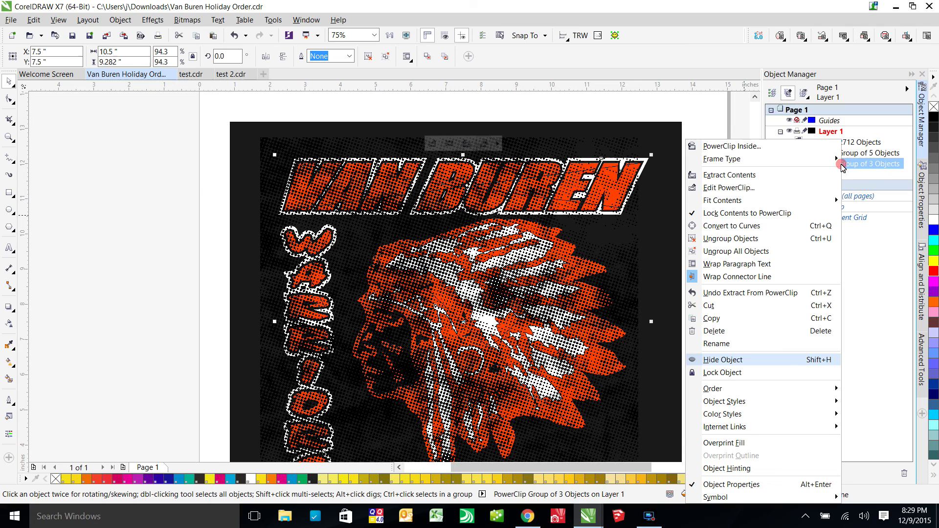
click(755, 176)
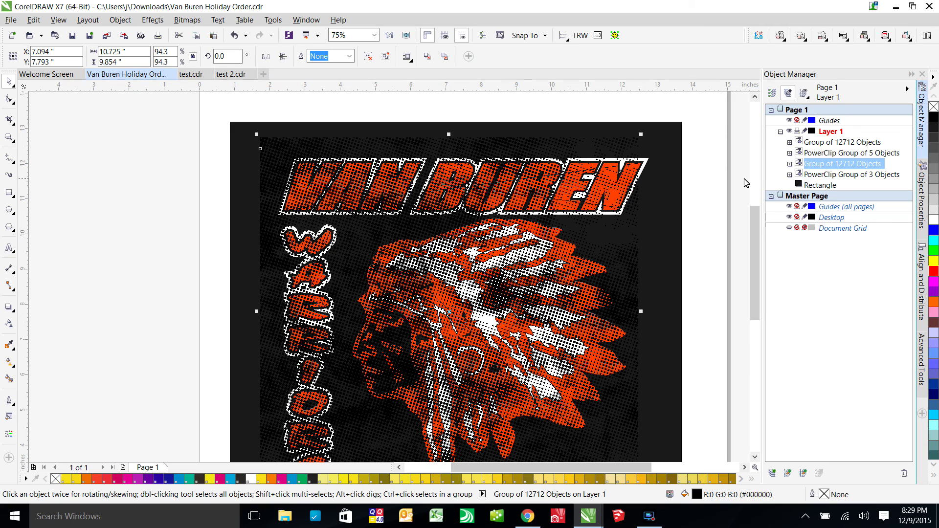
click(775, 161)
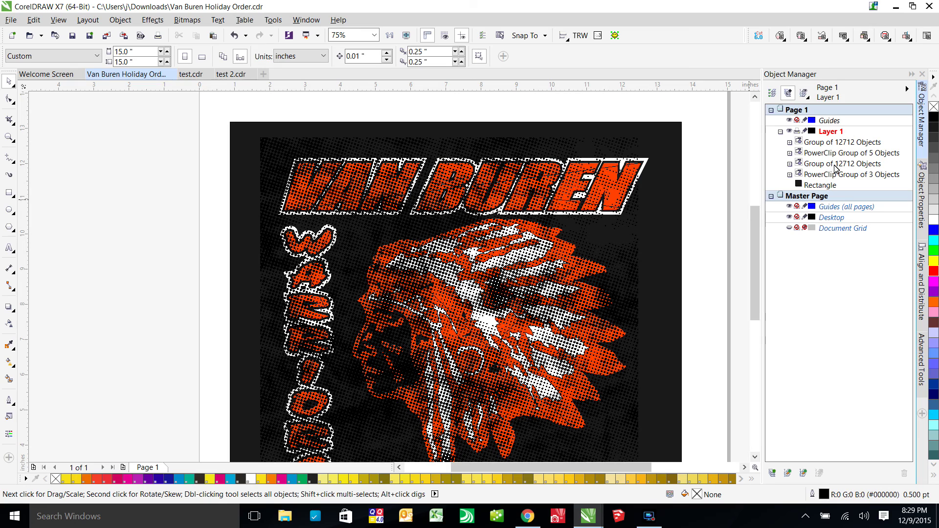
Delete the duplicate Group of 12712 Objects
click(853, 167)
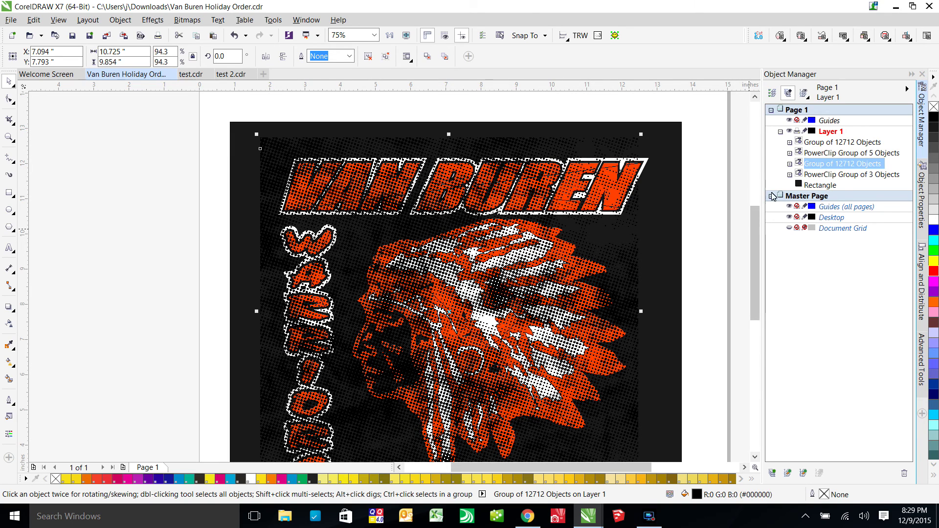
right_click(837, 164)
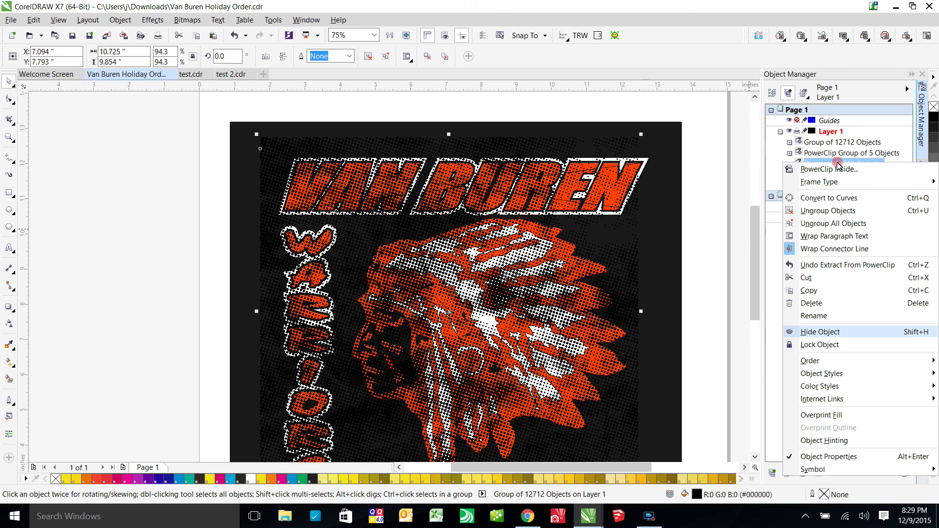
click(827, 303)
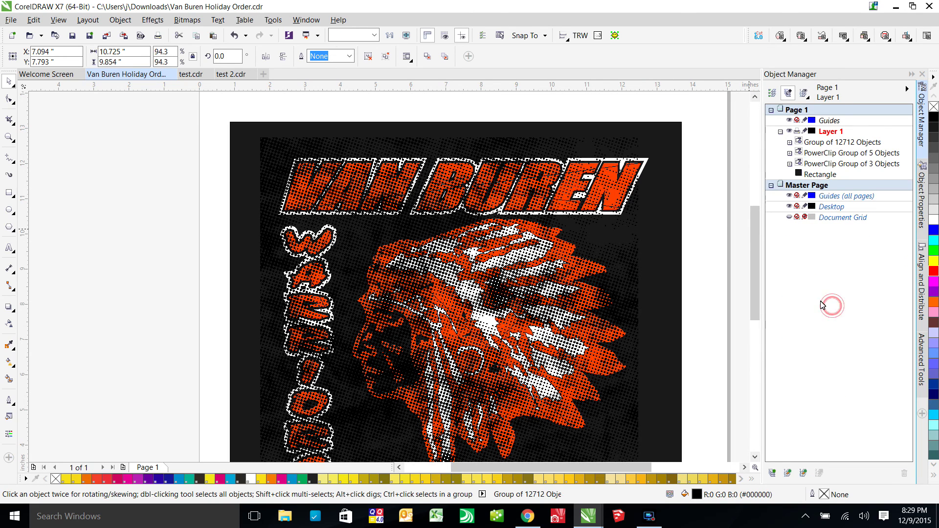
Hide both logo PowerClip groups and the black Rectangle, then briefly hide Layer 1
click(832, 155)
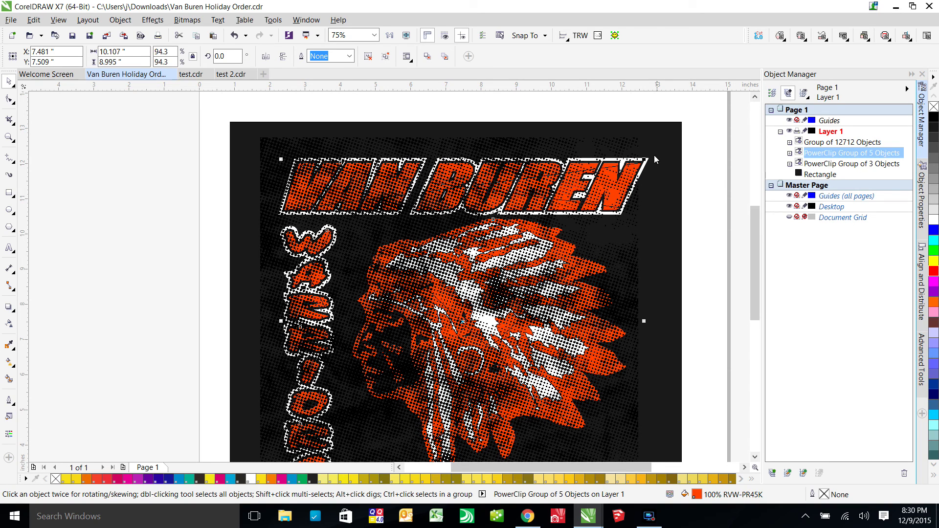
shift+click(828, 174)
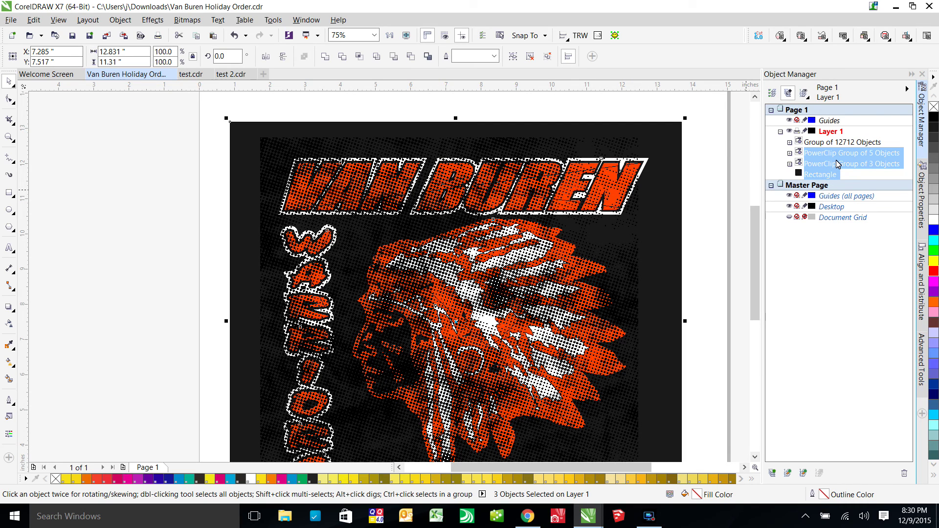
right_click(838, 164)
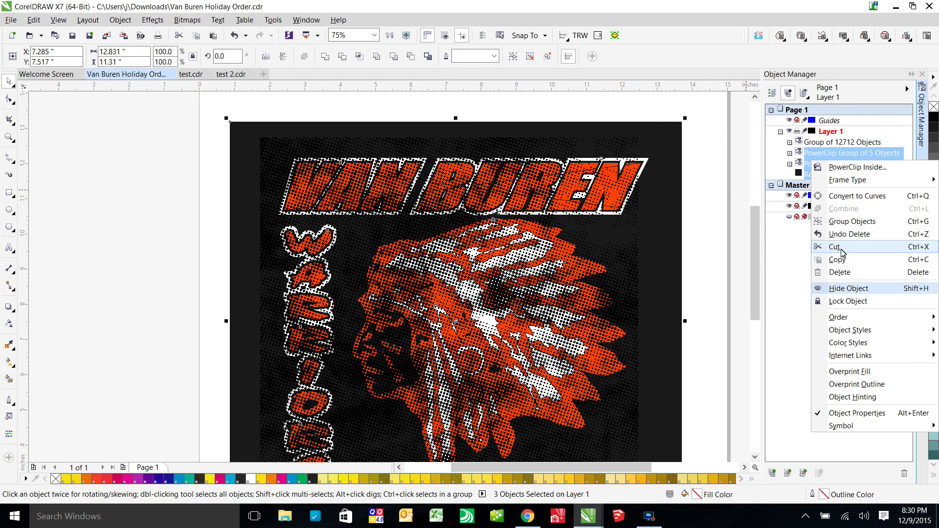
click(869, 292)
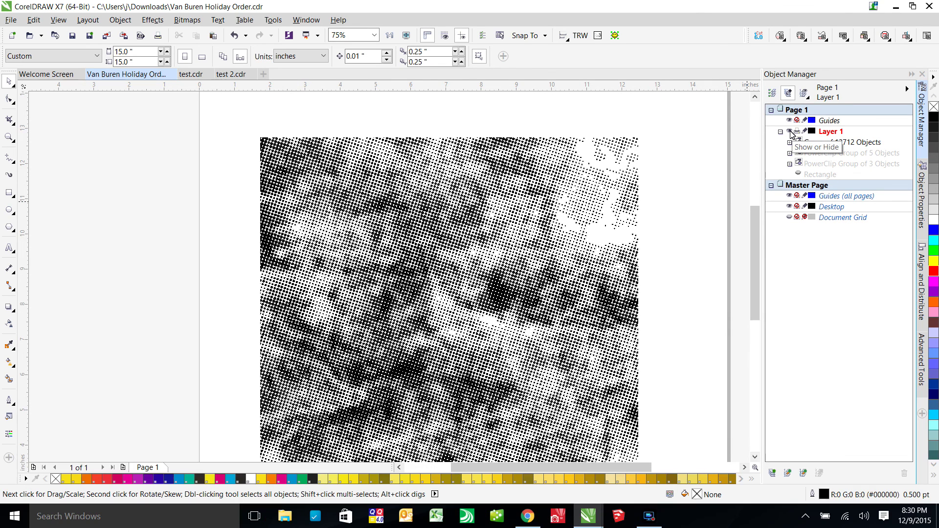
click(790, 132)
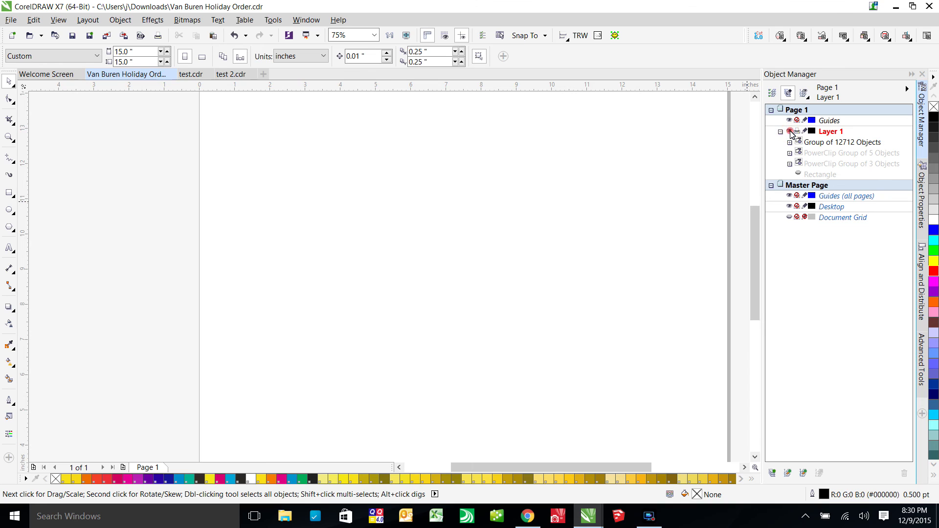
Show Layer 1 again and ungroup the texture into 12712 individual curves
click(790, 132)
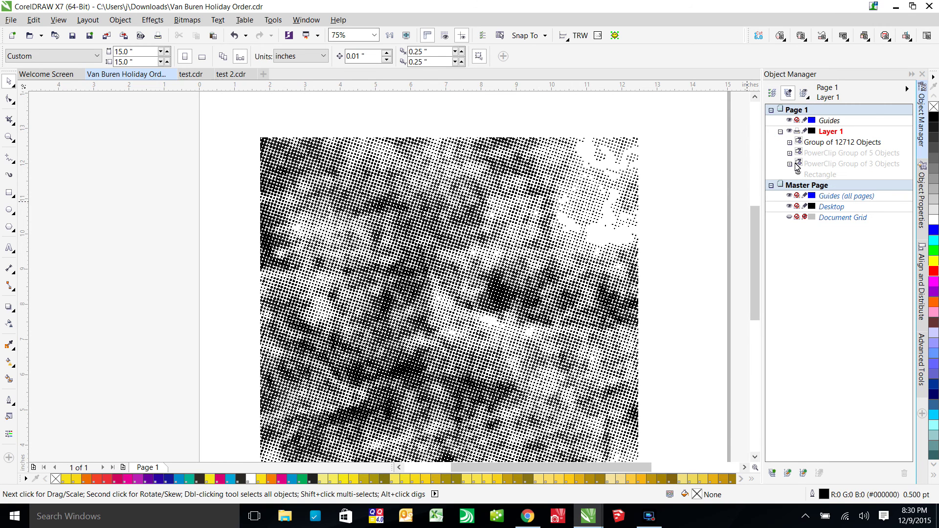
click(842, 143)
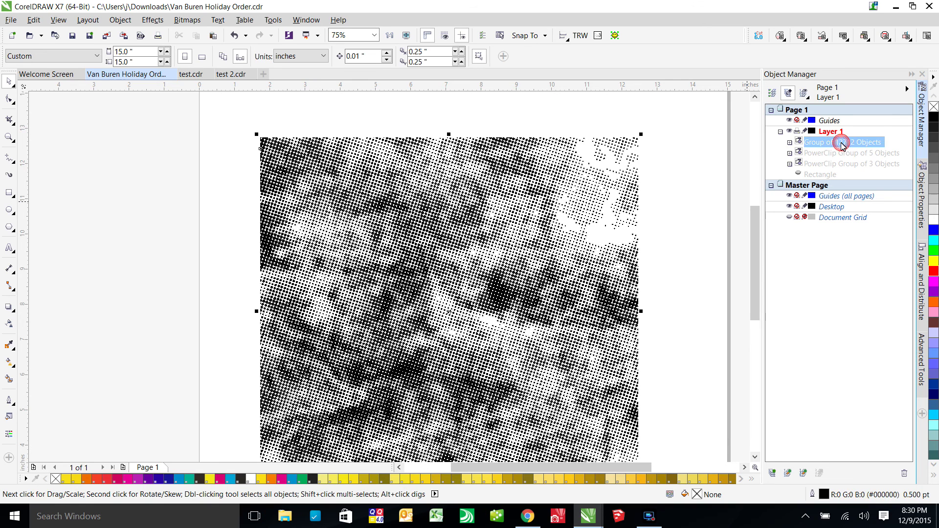
right_click(842, 145)
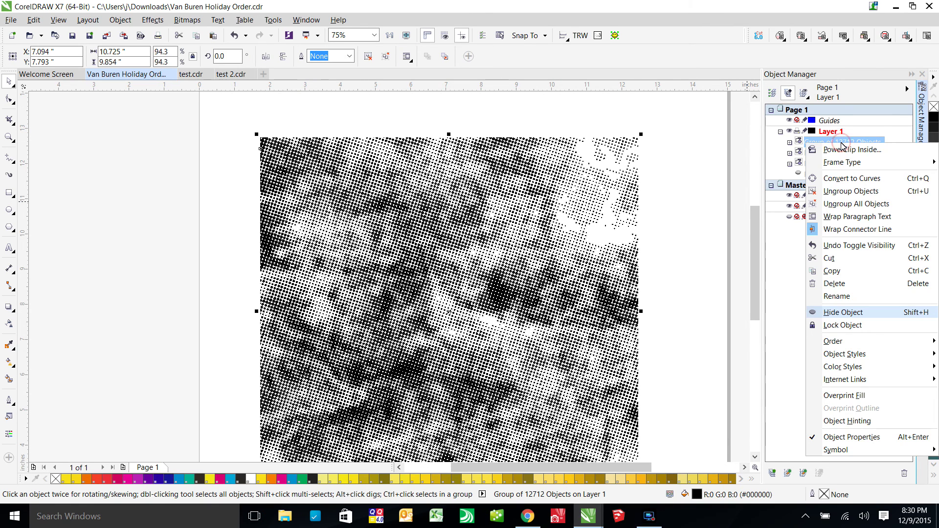
click(867, 204)
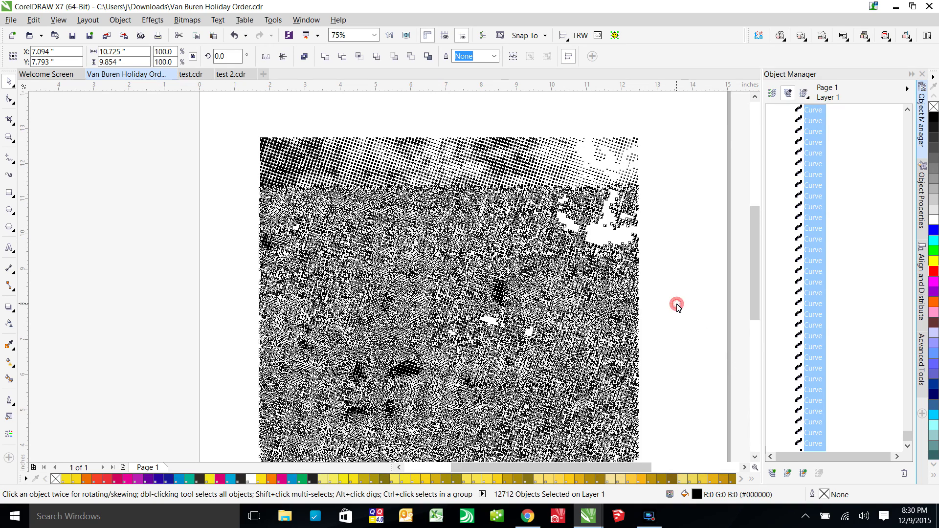
key(Escape)
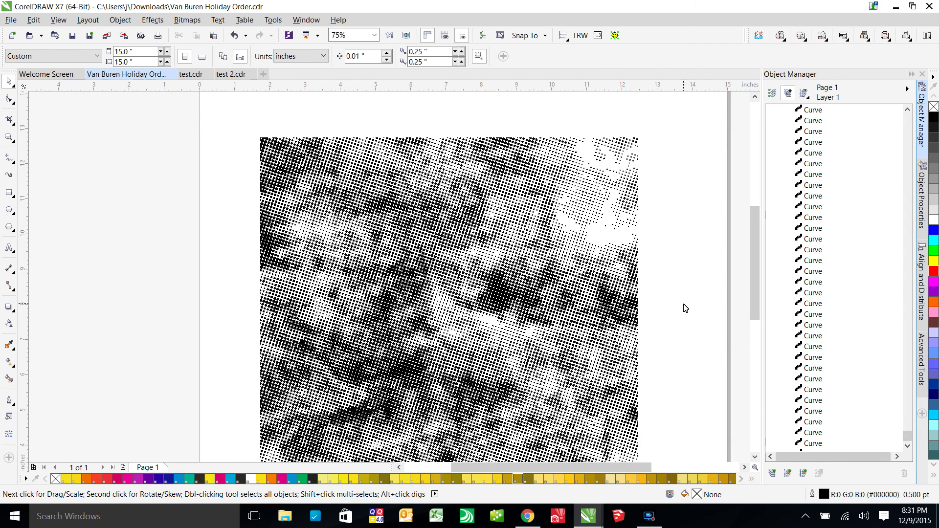
Weld the top row of halftone dots into one curve and fill it red
key(h)
drag(683, 306, 668, 291)
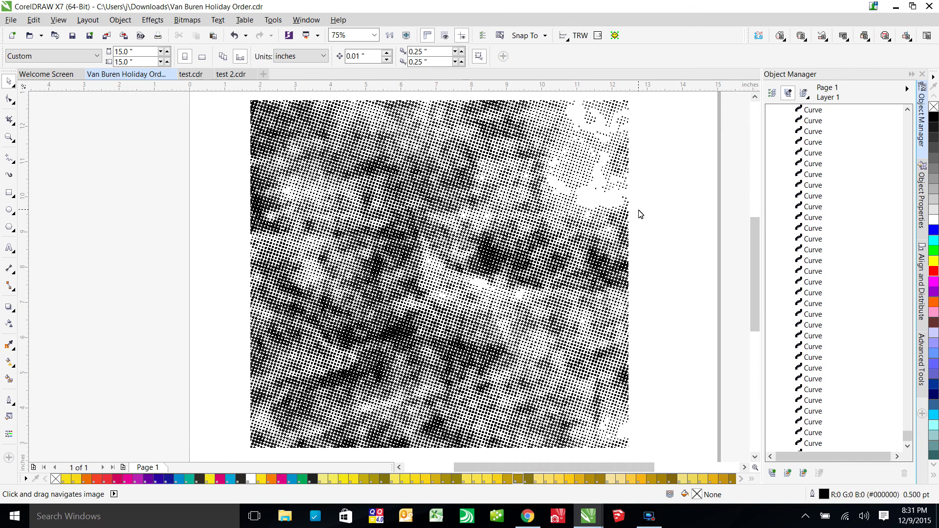
drag(641, 214, 640, 251)
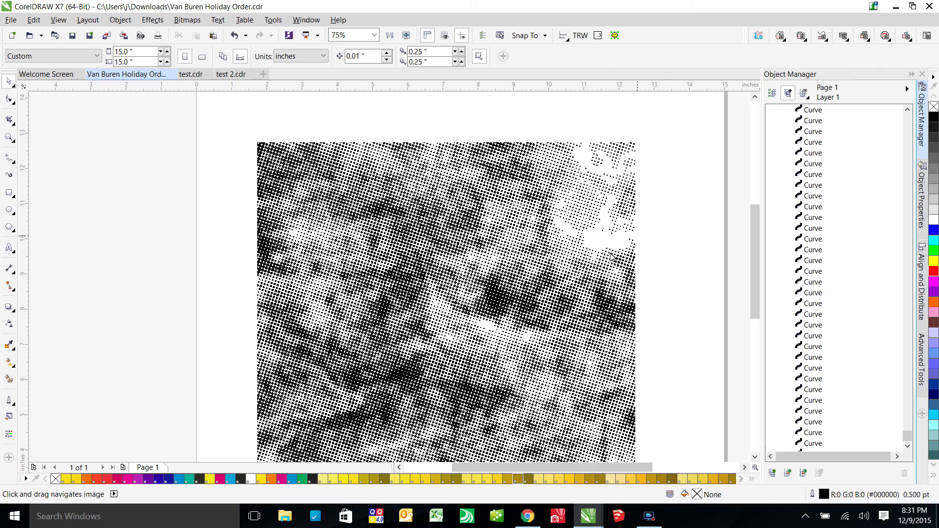
drag(241, 126, 650, 163)
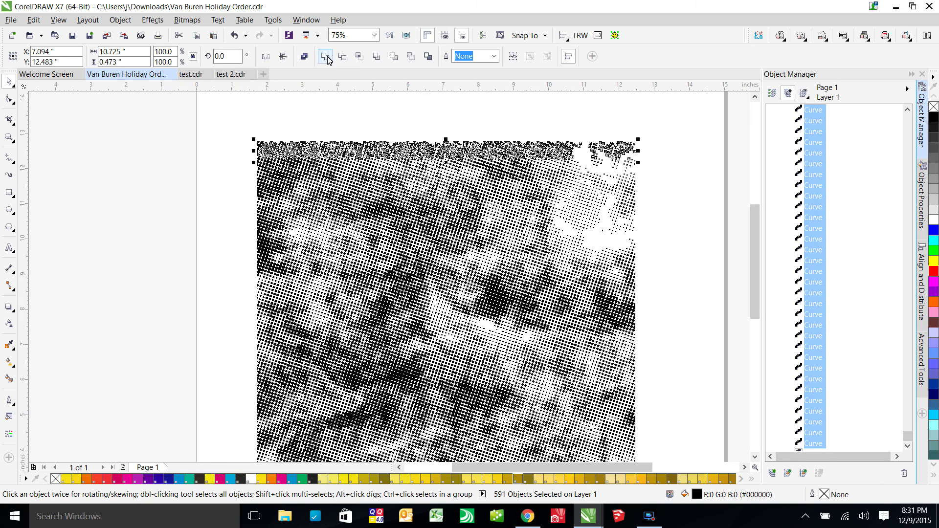
click(325, 57)
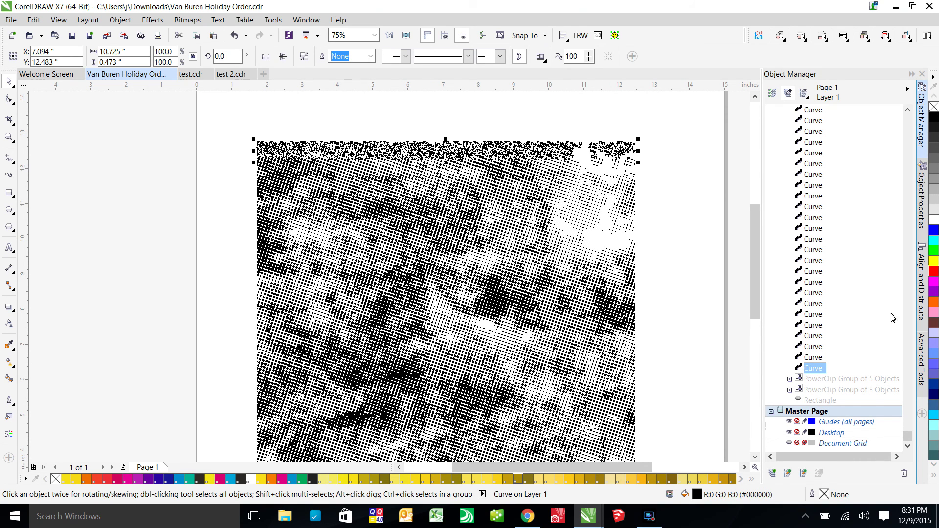
click(934, 272)
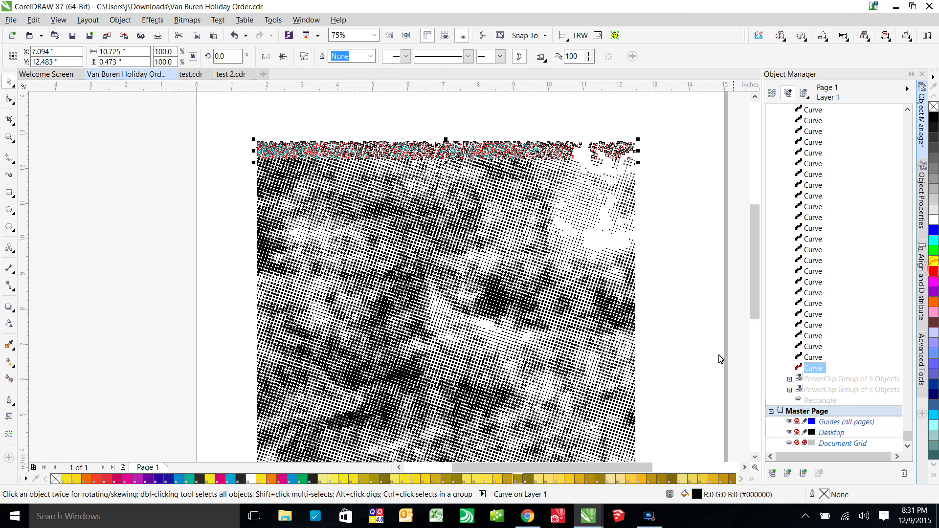
click(665, 255)
click(492, 156)
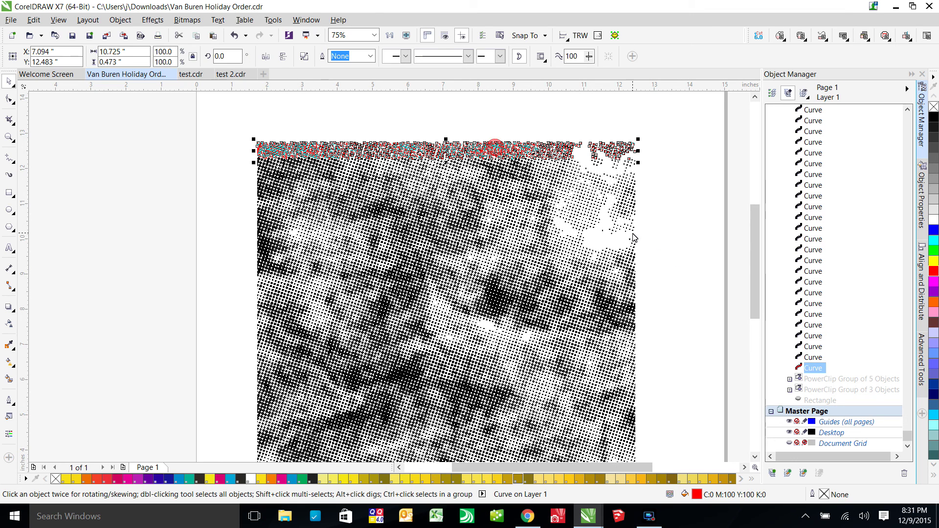
click(663, 207)
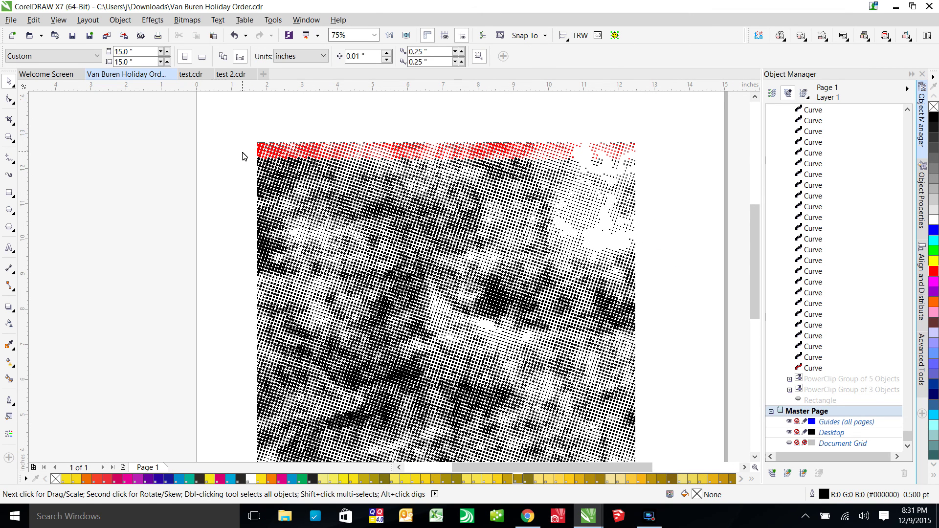
Weld the next two rows of dots into bands coloured green and red
drag(242, 151, 646, 180)
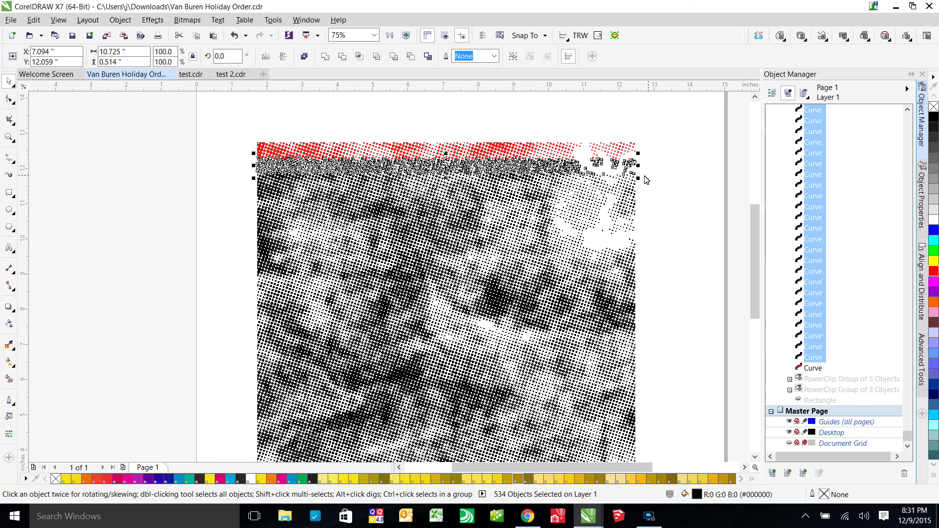
click(325, 57)
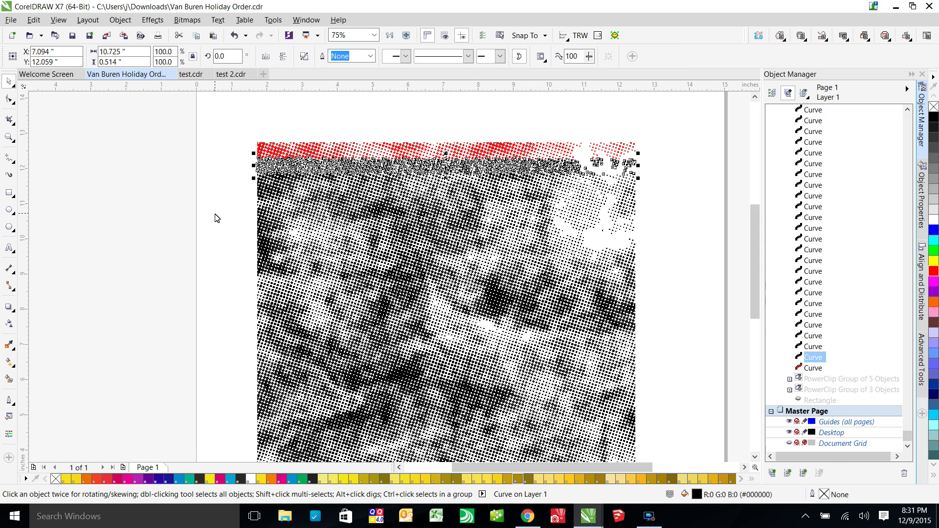
click(933, 250)
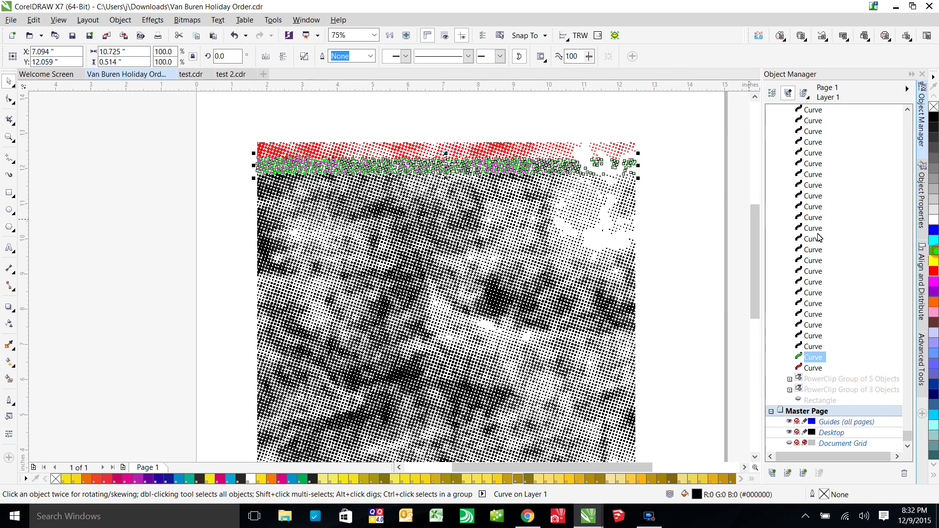
click(653, 206)
drag(242, 167, 654, 190)
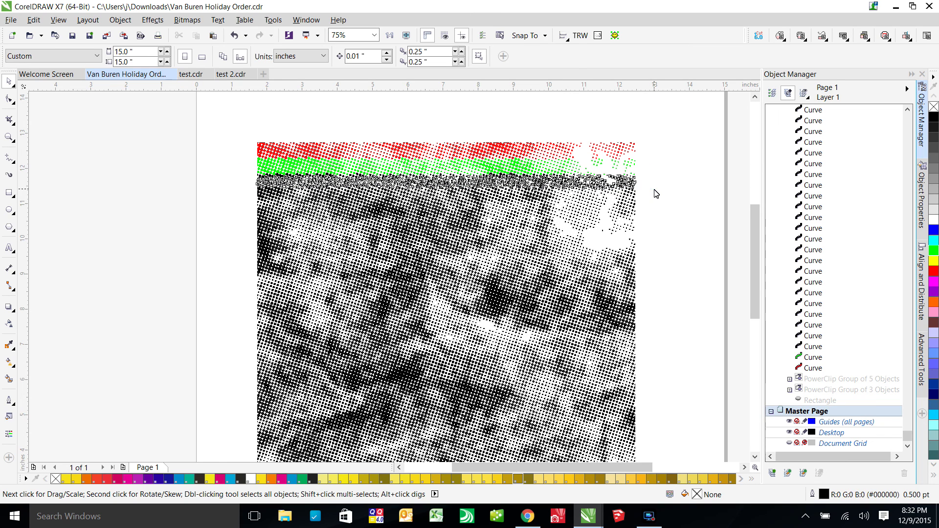
click(324, 57)
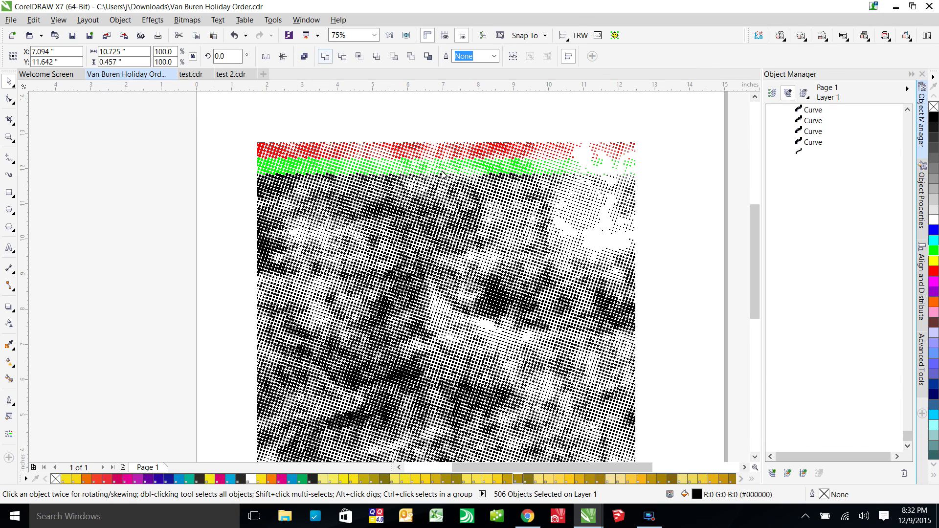
click(934, 271)
click(662, 240)
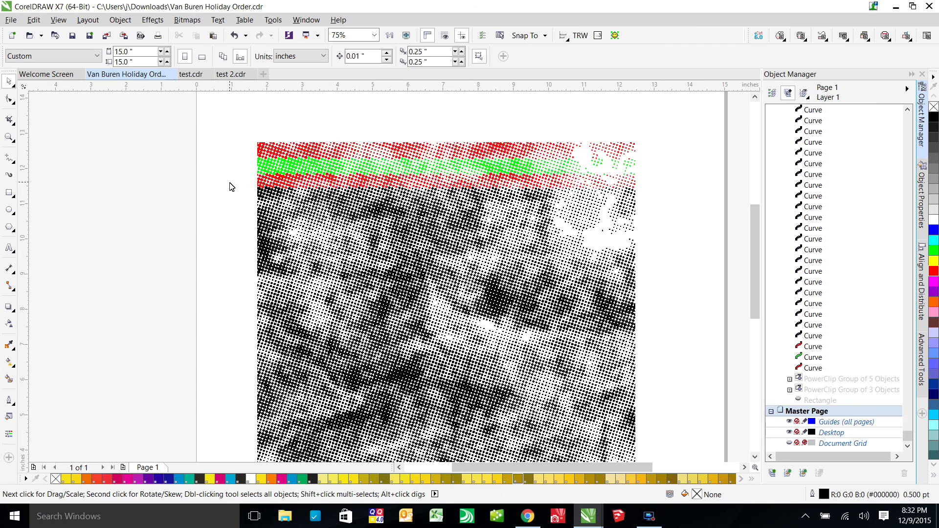
Weld the fourth row of dots into a band and colour it green
drag(230, 186, 656, 210)
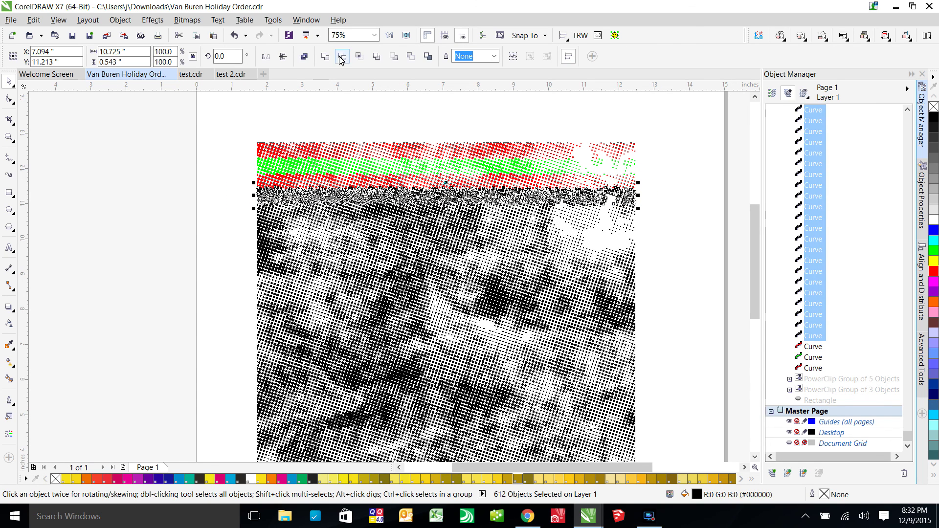
click(341, 57)
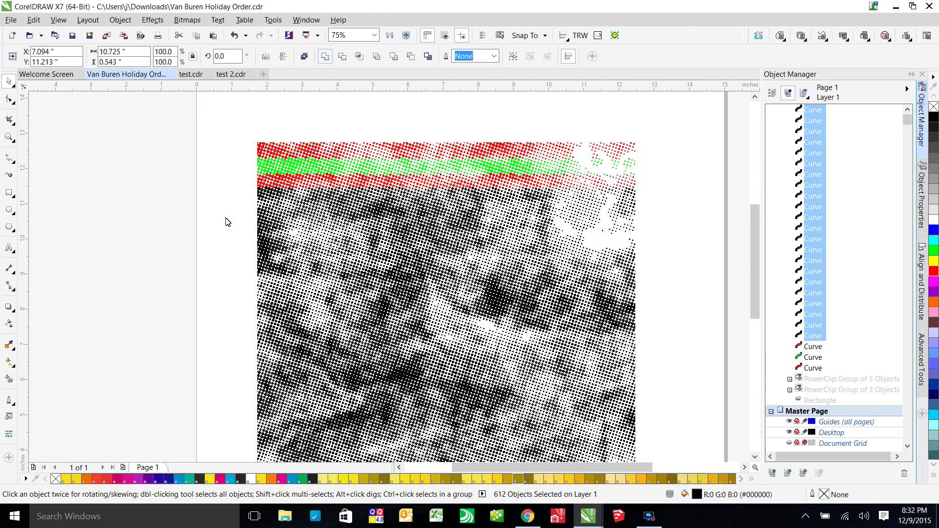
click(445, 197)
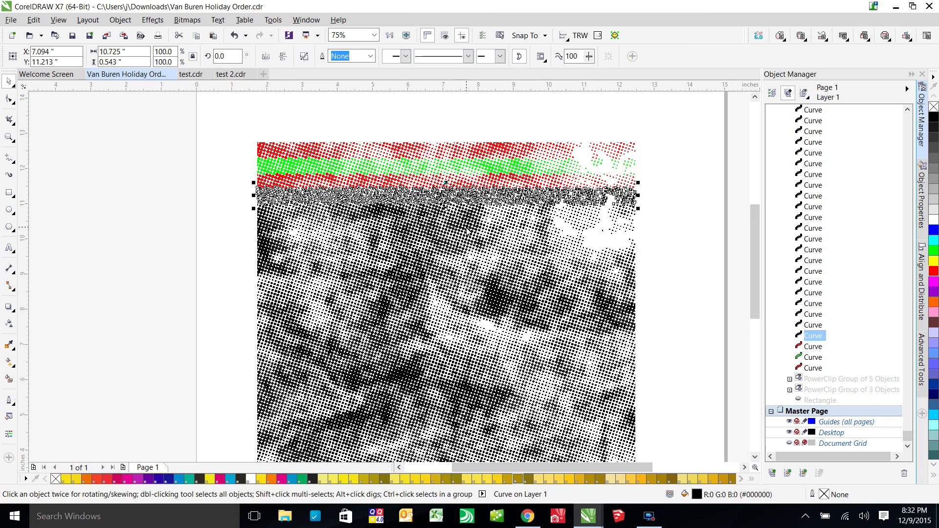
click(933, 249)
click(677, 235)
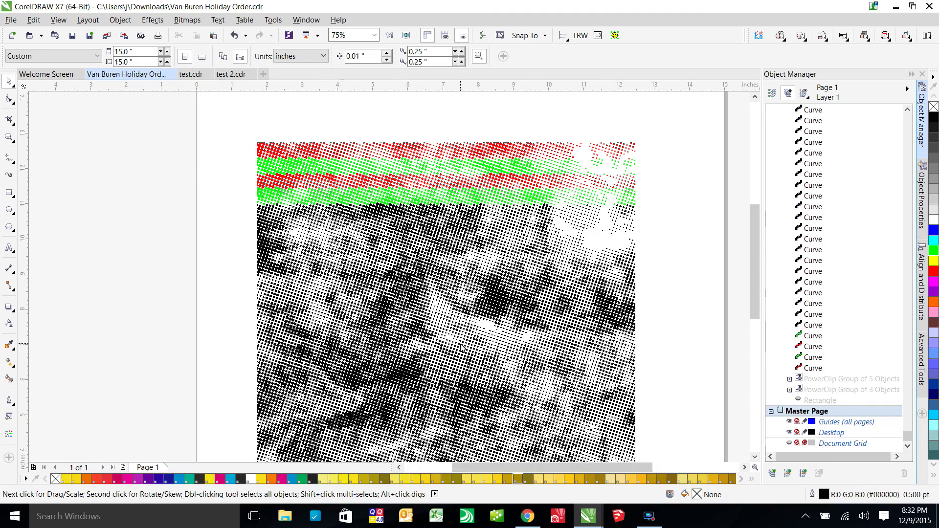
scroll(328, 213, down, 2)
Weld the red and green top bands together into a single green halftone curve
drag(366, 299, 372, 203)
scroll(369, 201, up, 2)
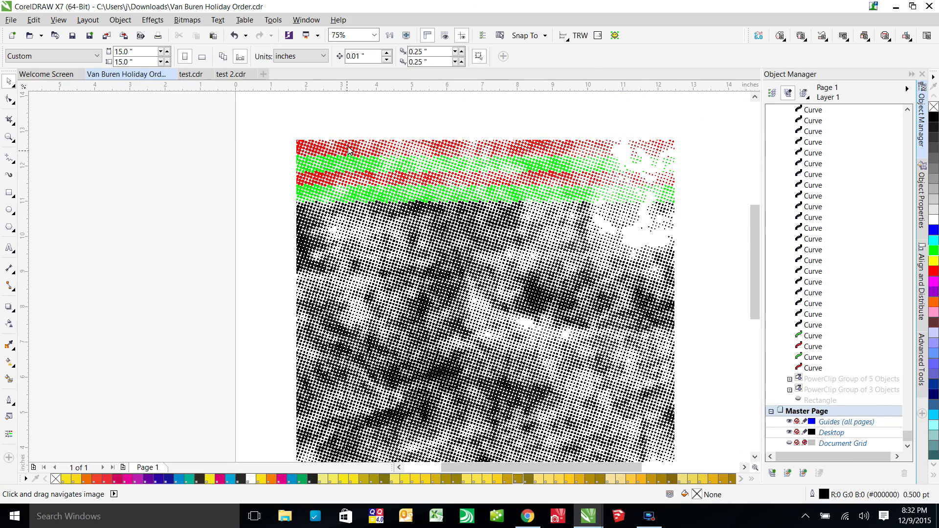
key(space)
click(348, 149)
shift+click(341, 169)
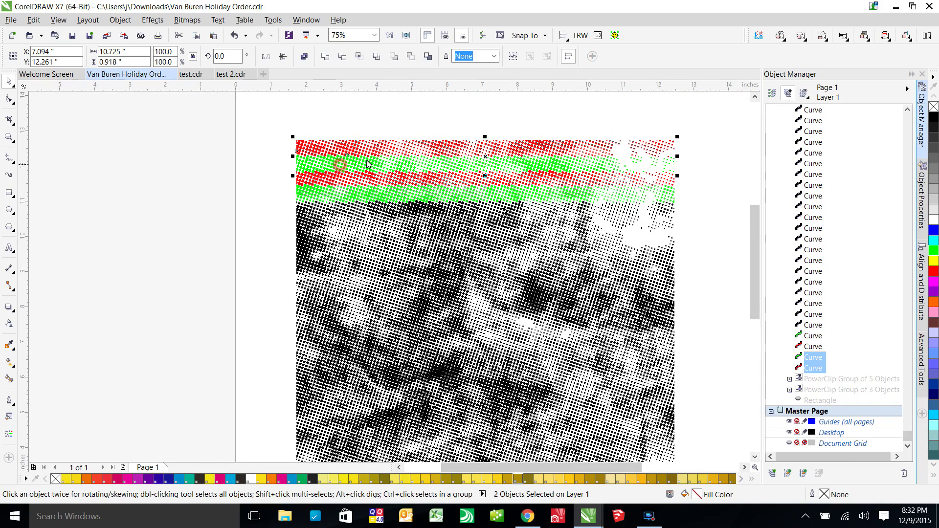
key(ctrl+l)
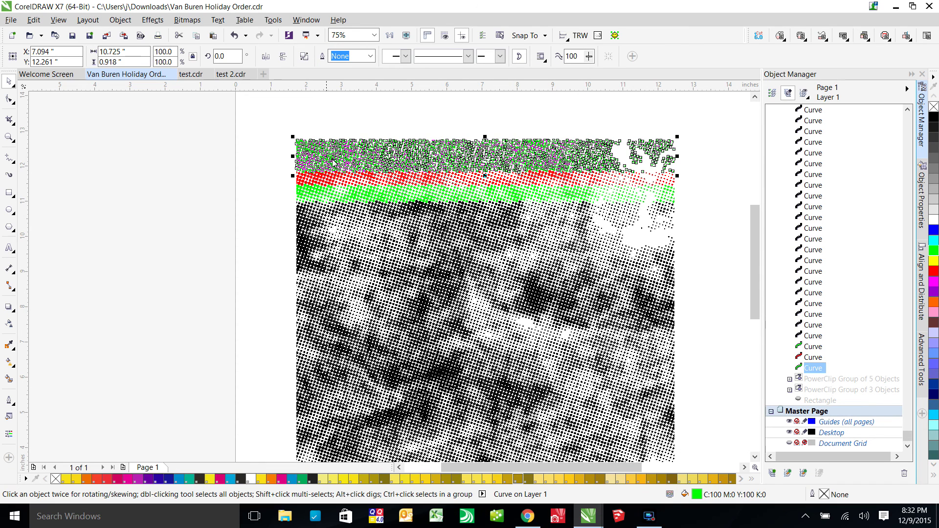
shift+click(320, 184)
click(324, 56)
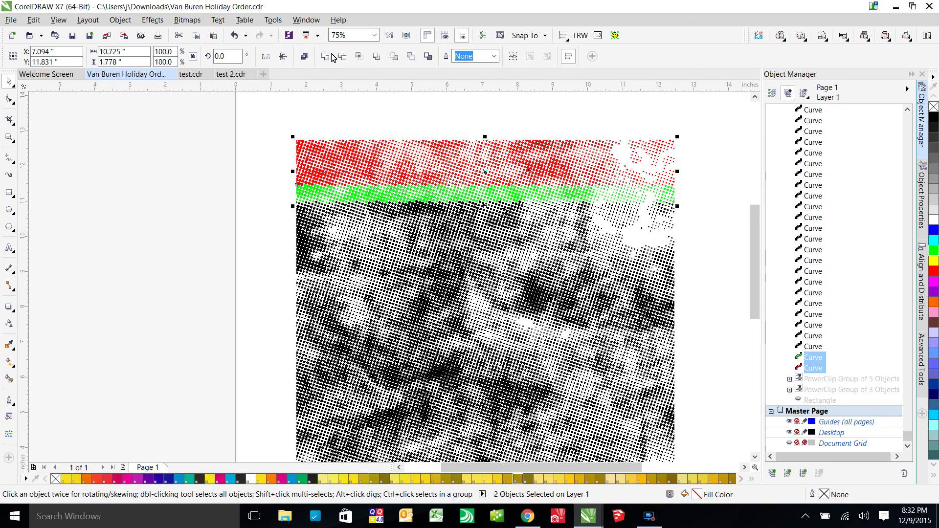
click(325, 56)
click(262, 208)
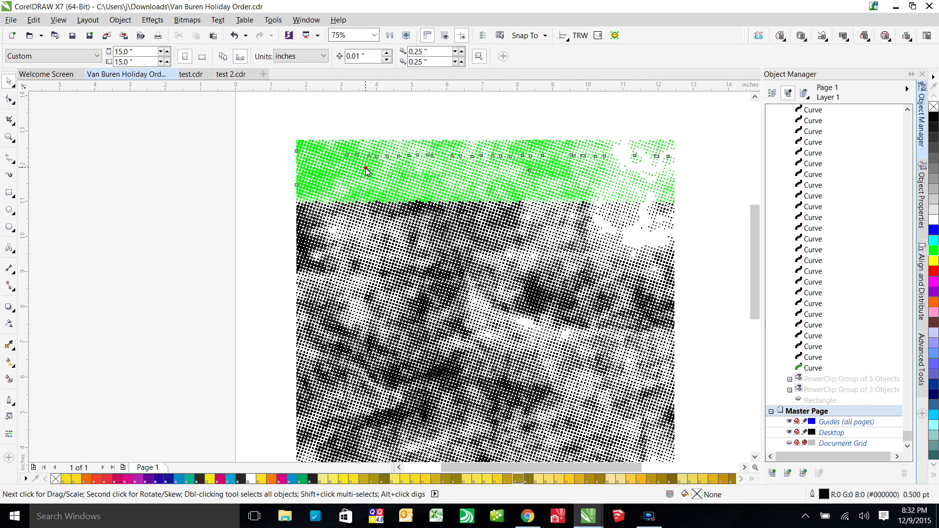
click(366, 172)
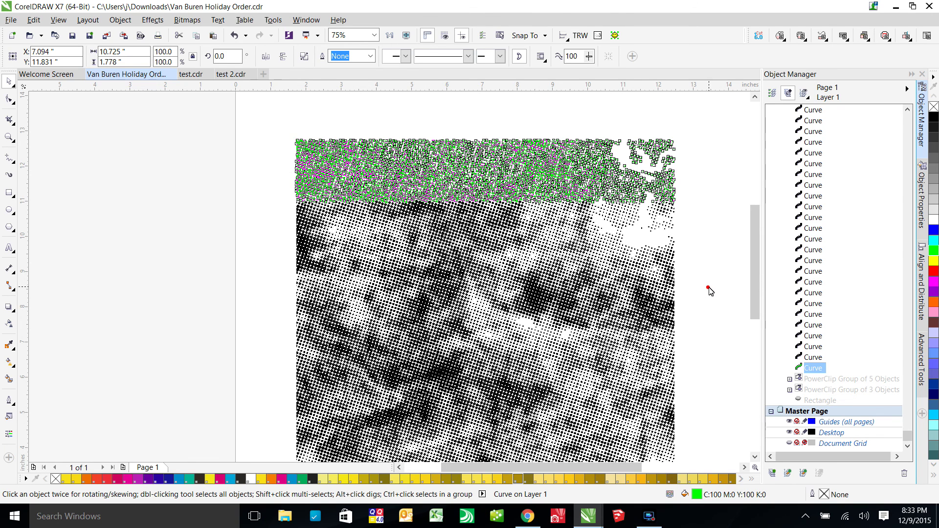
Fill the merged top band black
click(708, 287)
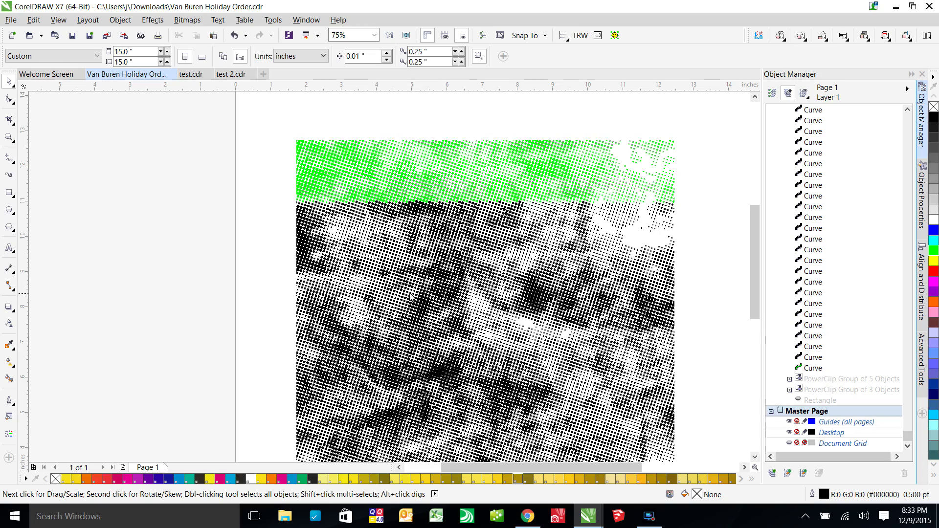
scroll(366, 181, up, 1)
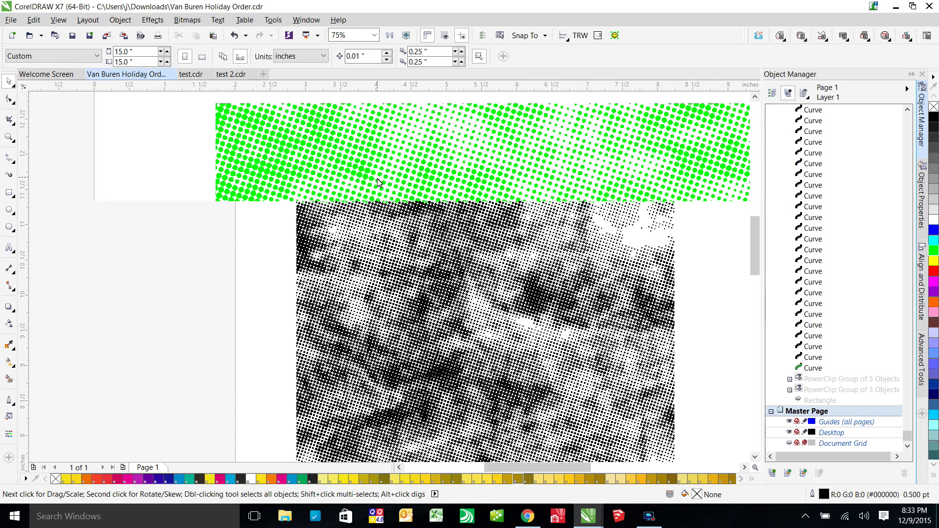
click(447, 147)
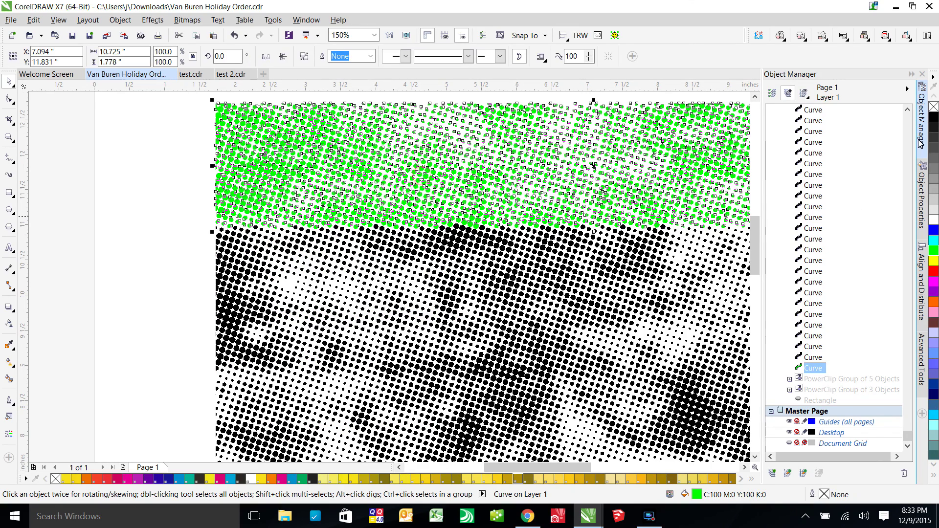
click(932, 117)
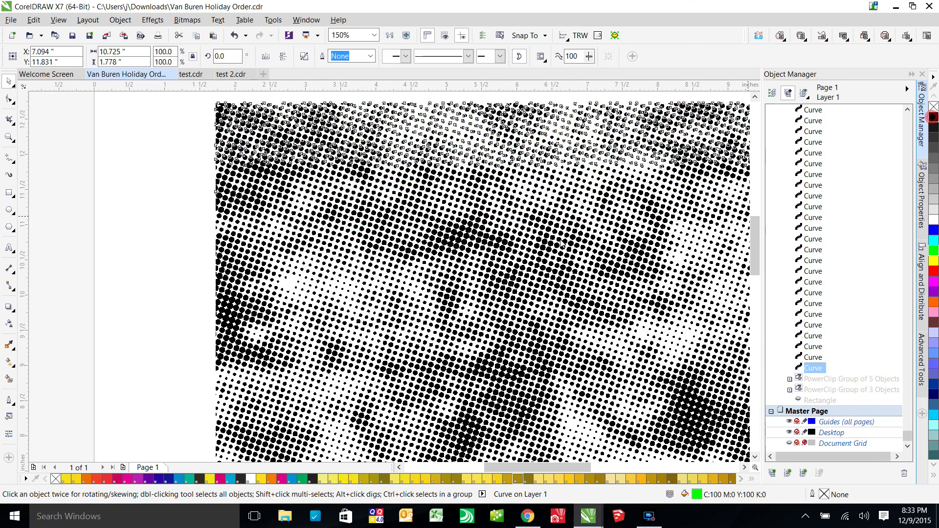
click(189, 205)
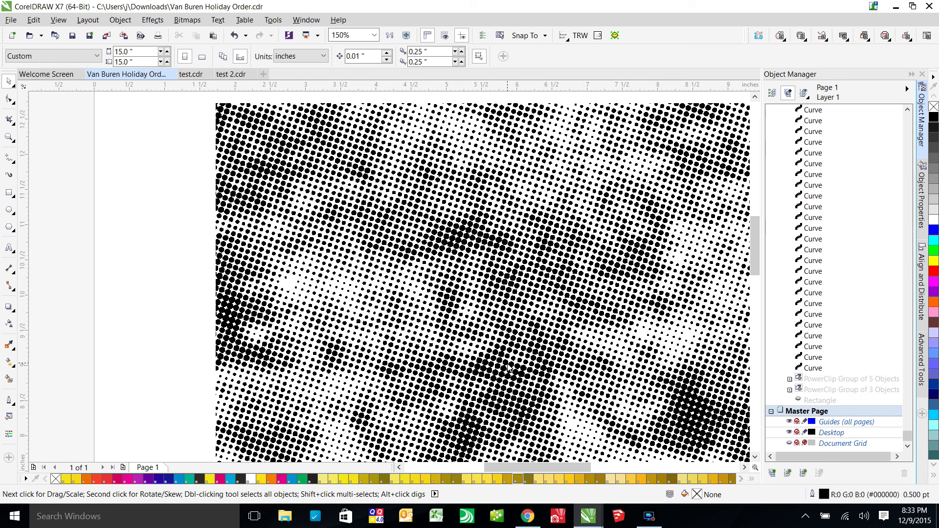
Check the black top band, then switch to the test.cdr document
click(326, 140)
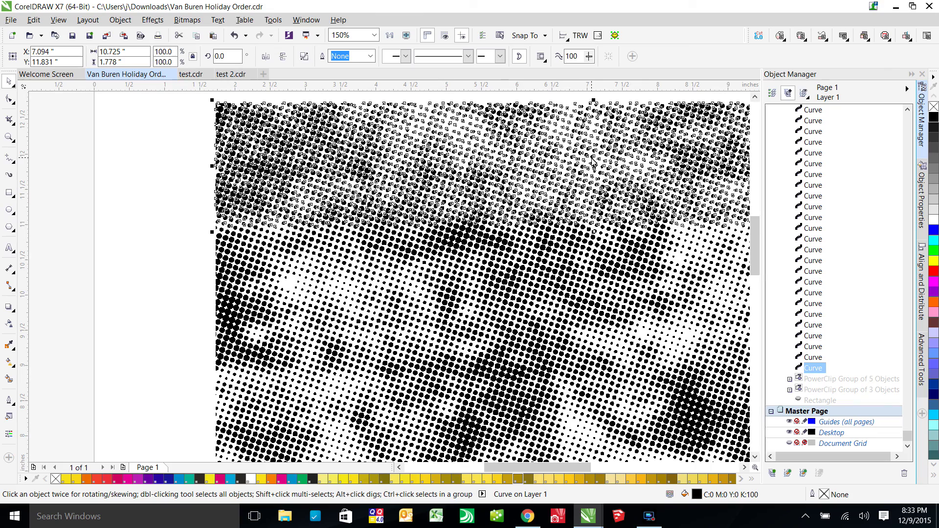
click(140, 271)
scroll(141, 272, down, 2)
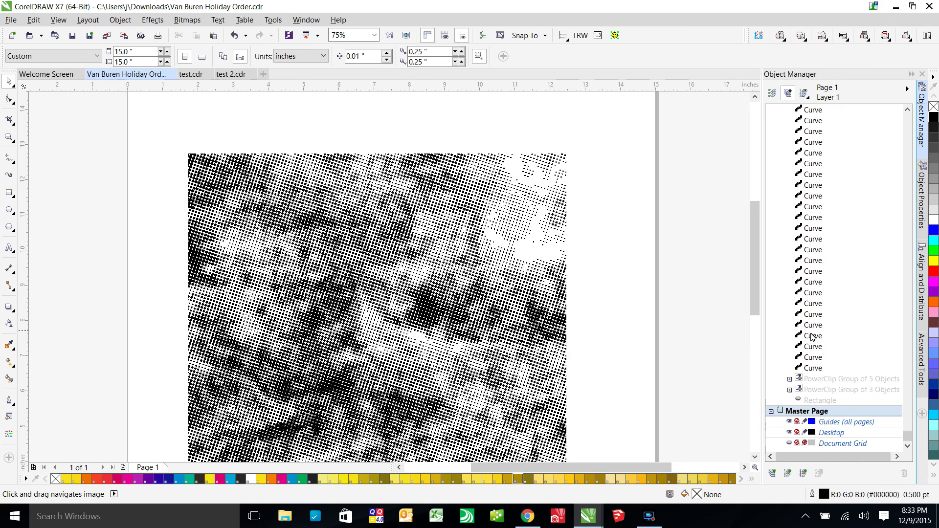
click(191, 75)
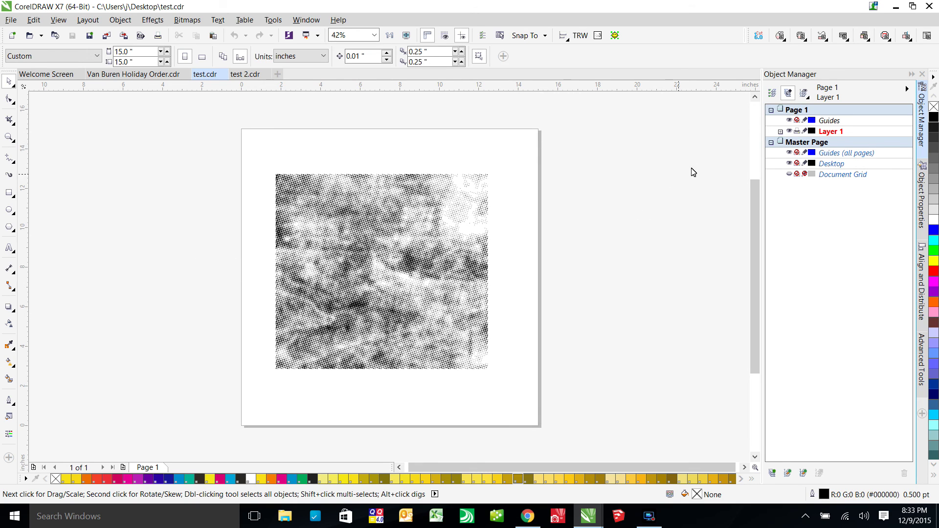
In test.cdr, show the hidden Group of 5 Objects to reveal the red logo
click(780, 131)
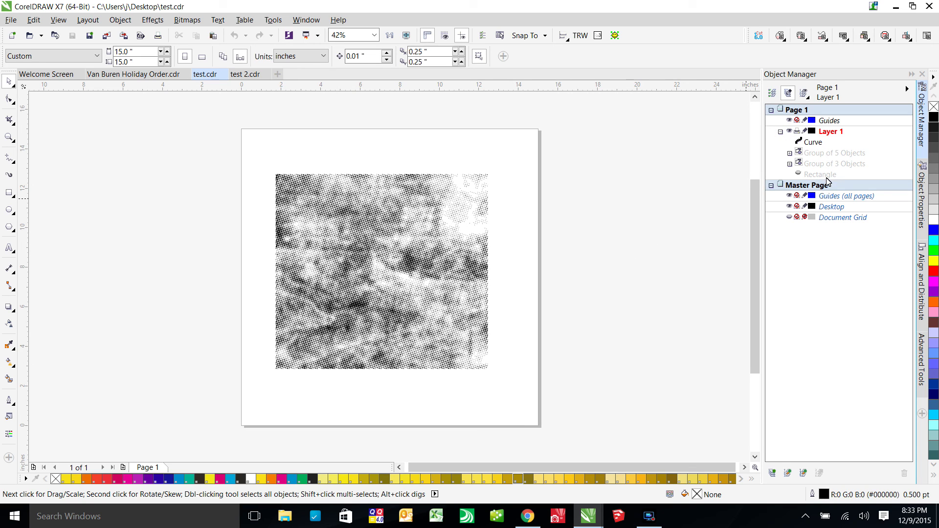
click(408, 264)
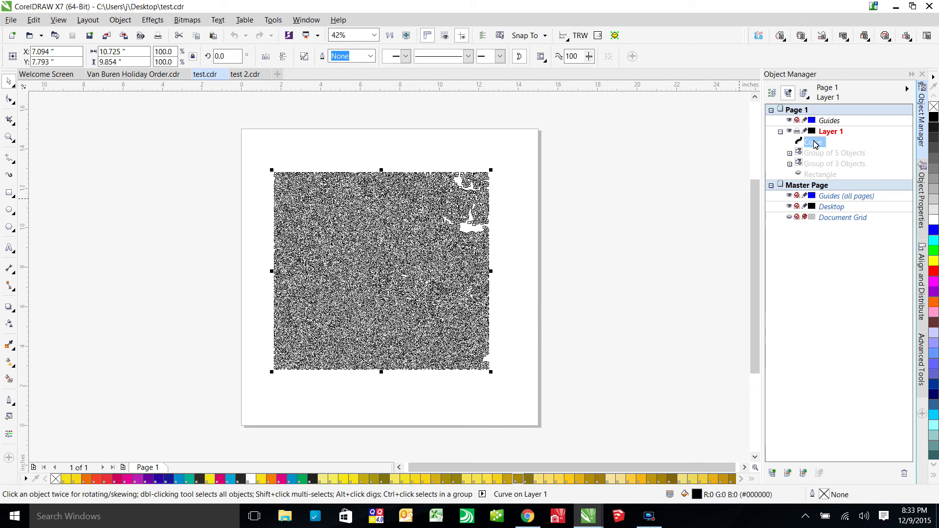
click(585, 229)
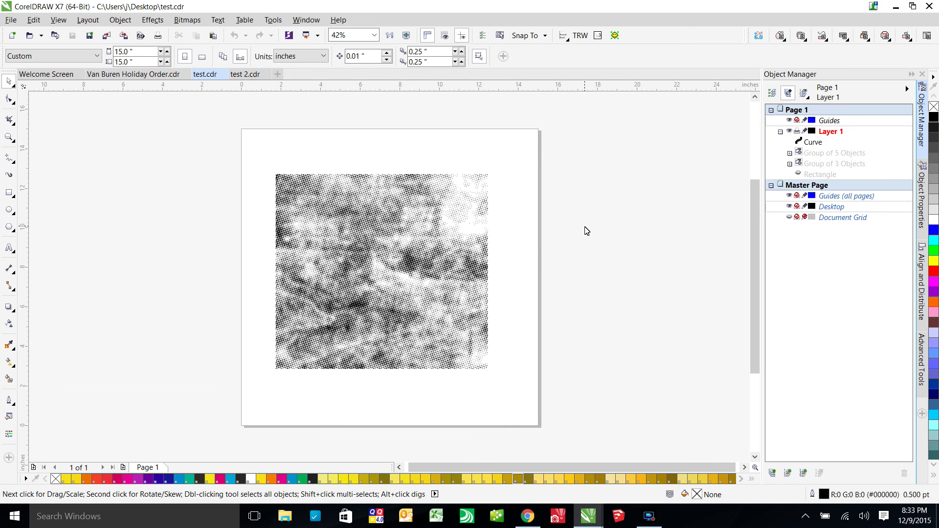
click(511, 269)
click(826, 157)
right_click(825, 157)
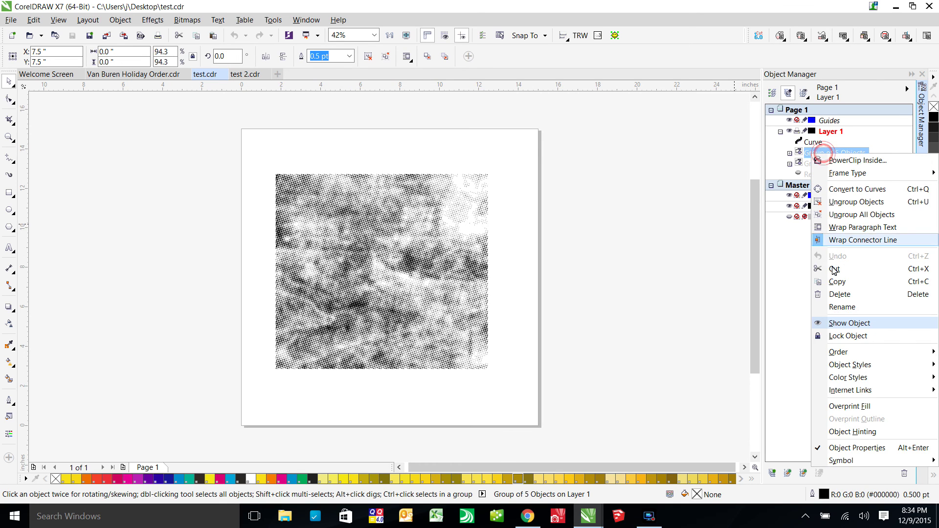
click(846, 324)
click(577, 261)
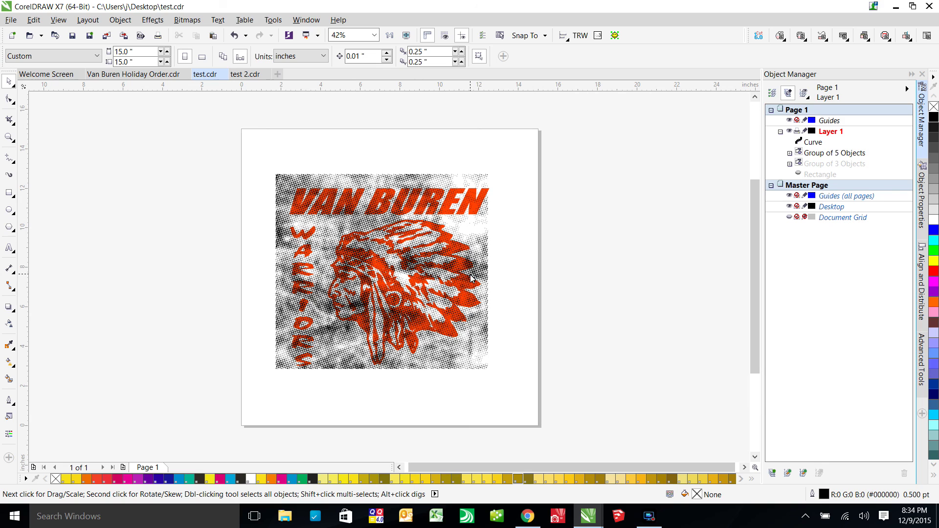
Select all five red logo curves in the group and weld them into one curve
click(790, 153)
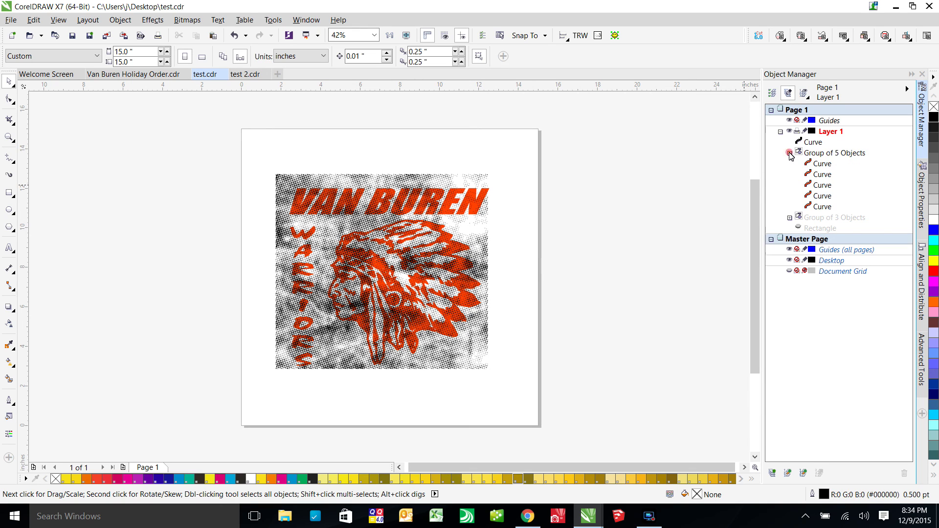
click(823, 164)
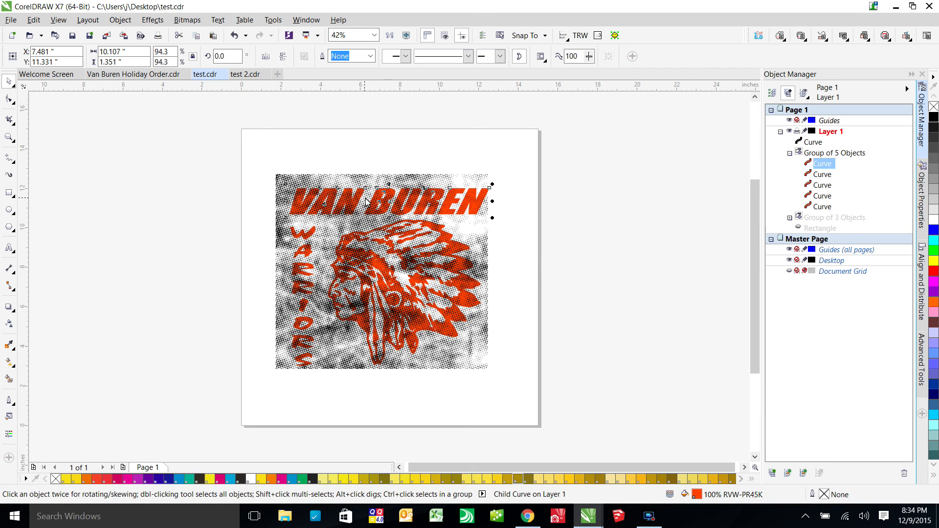
click(824, 177)
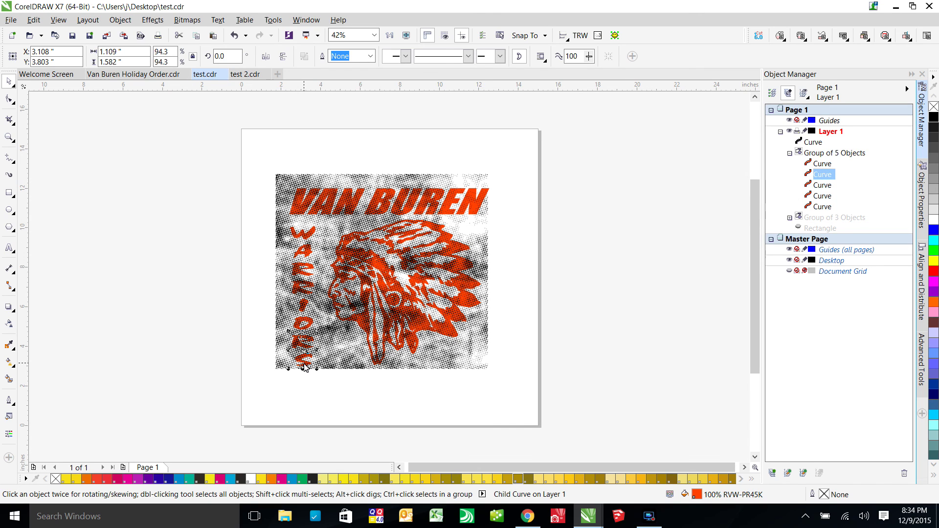
click(823, 186)
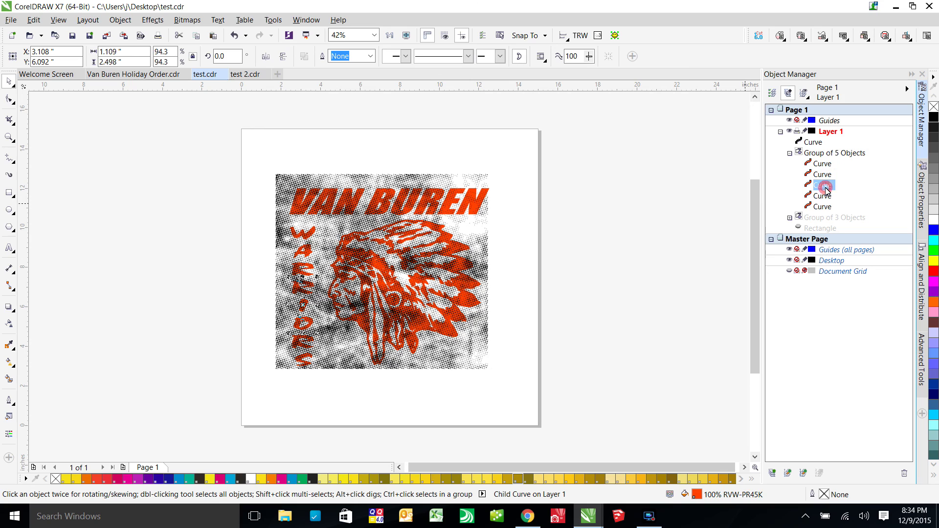
click(822, 197)
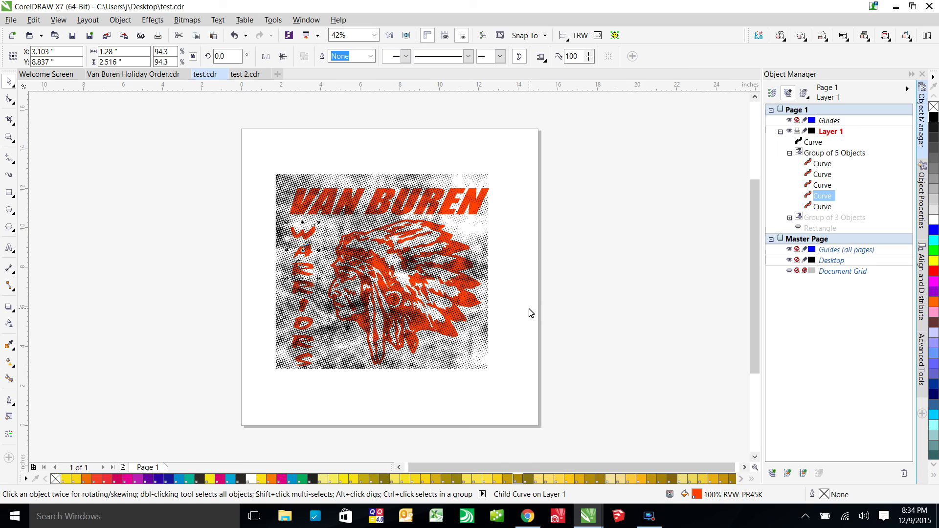
click(557, 279)
click(823, 164)
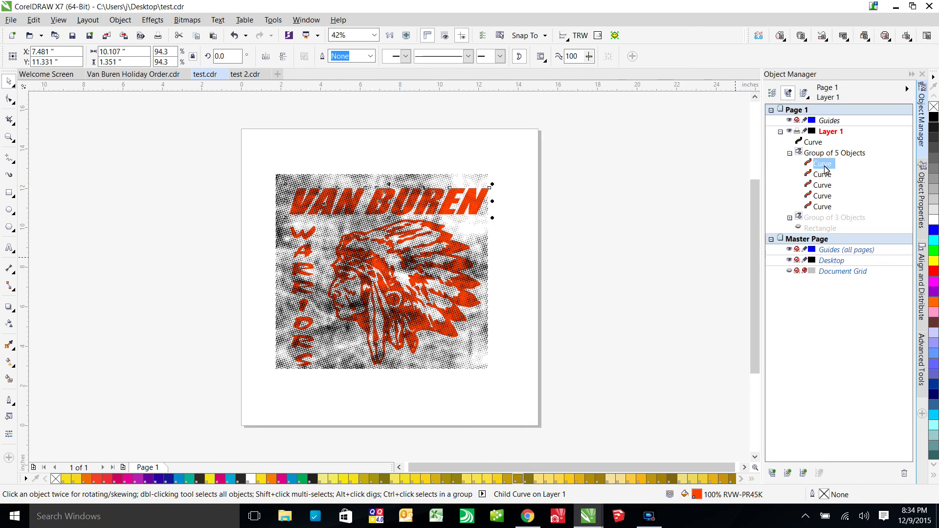
shift+click(822, 207)
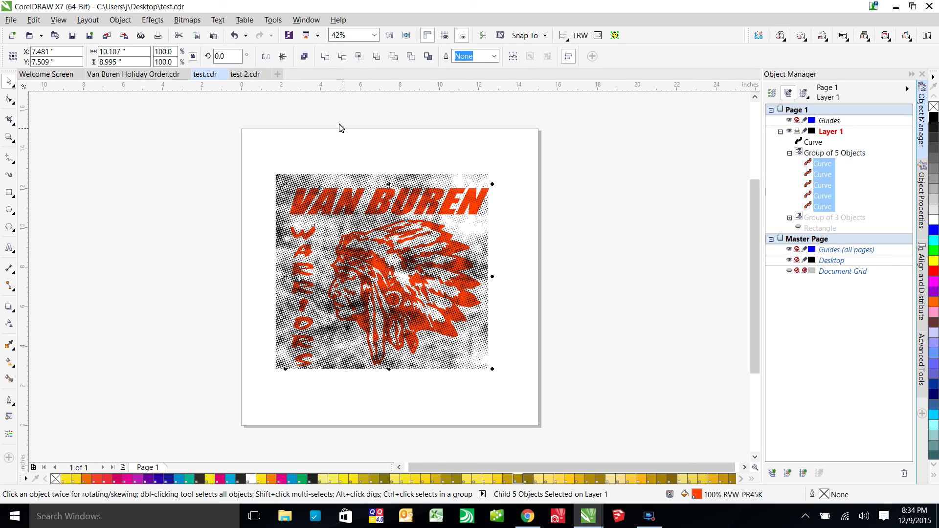
click(325, 57)
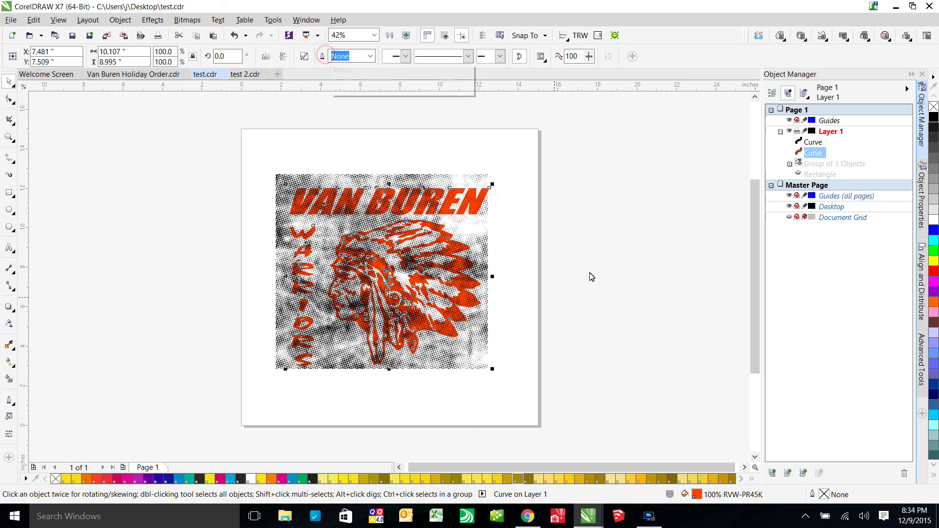
click(551, 287)
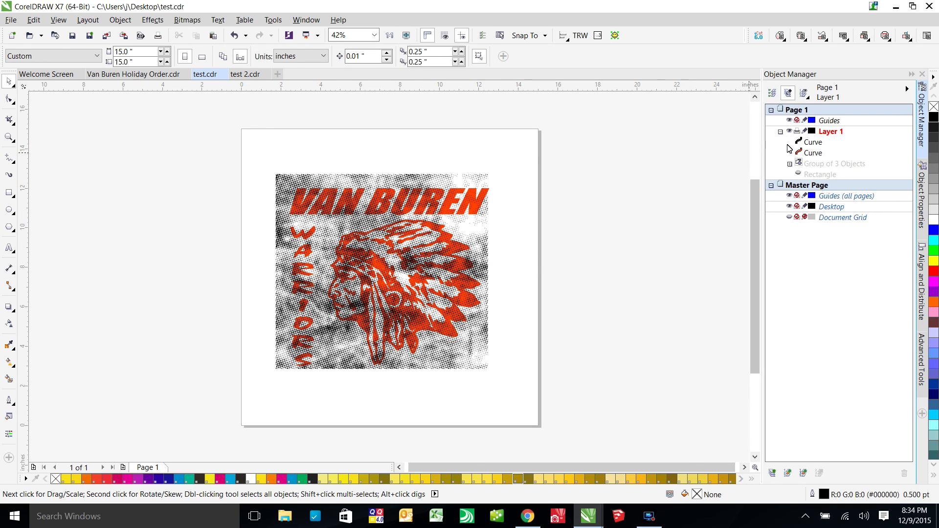
click(812, 143)
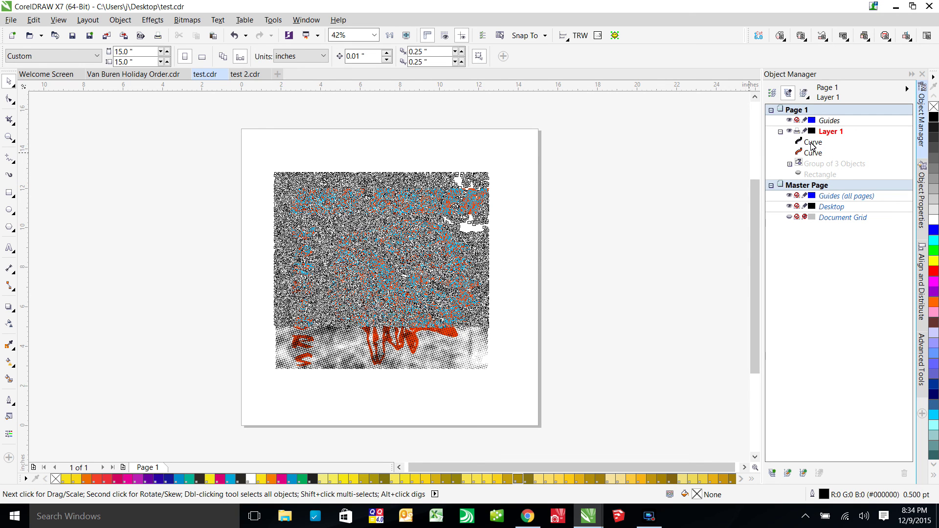
Copy the distressed texture curve and paste a duplicate of it into Layer 1
right_click(813, 145)
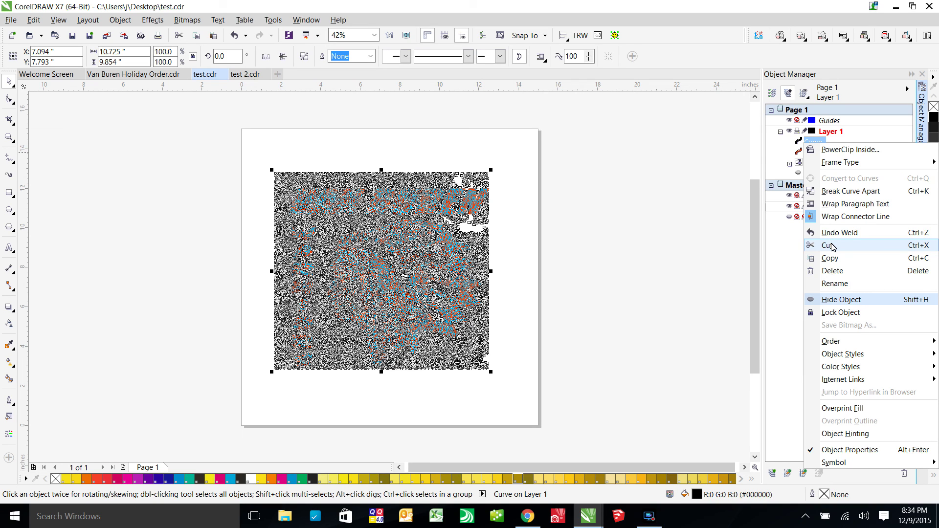
click(838, 260)
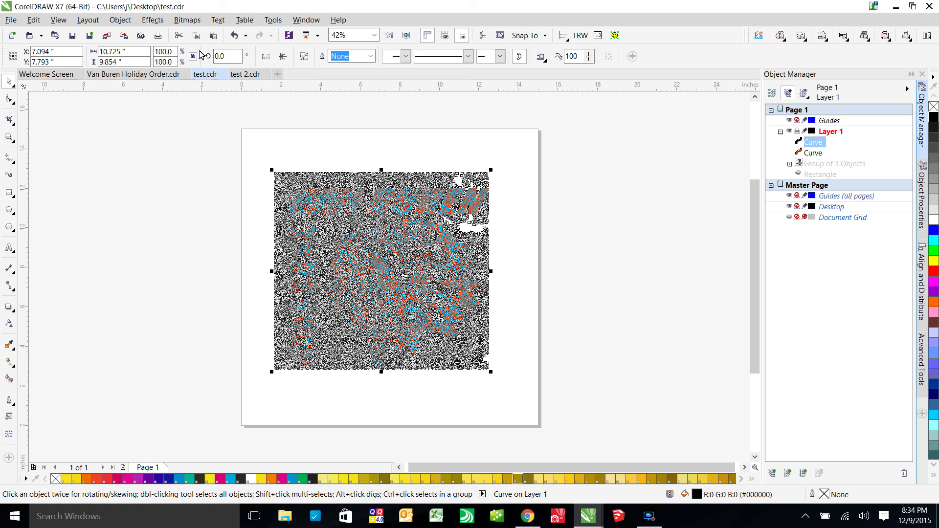
click(215, 38)
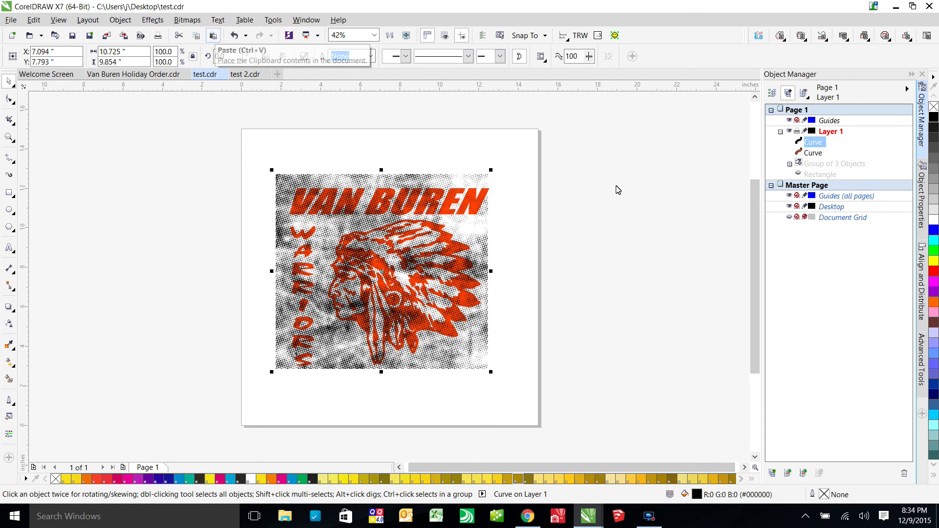
key(ctrl+v)
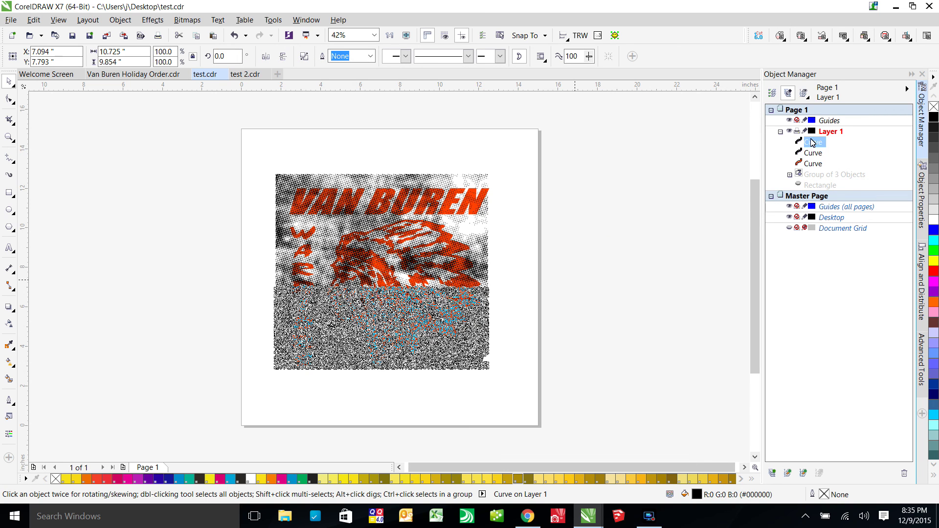
key(Escape)
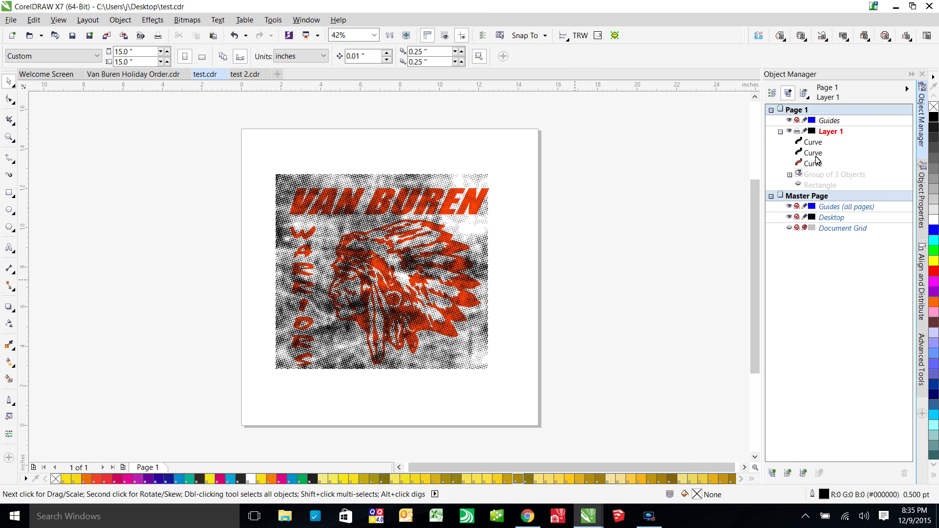
Show the hidden Group of 3 Objects in the Object Manager
click(790, 174)
click(814, 174)
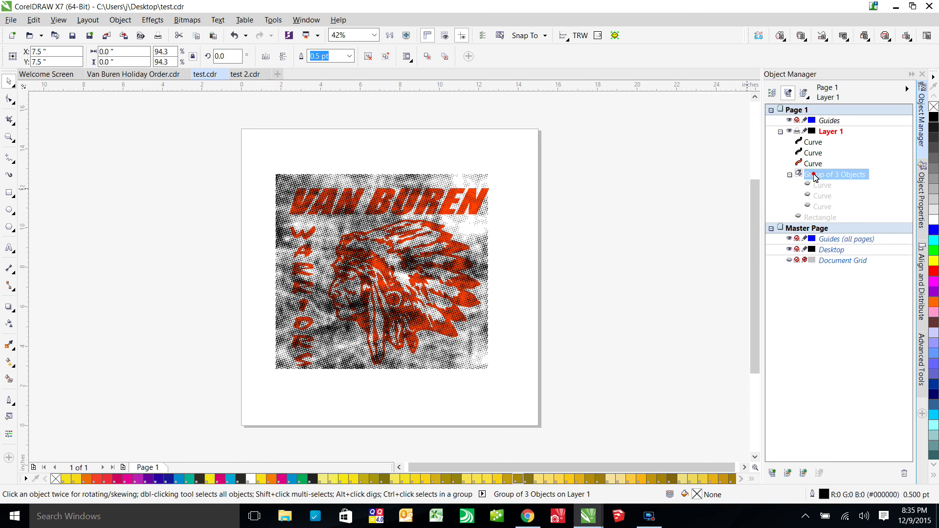
right_click(814, 174)
click(853, 343)
Weld the group's three curves into a single curve
click(824, 186)
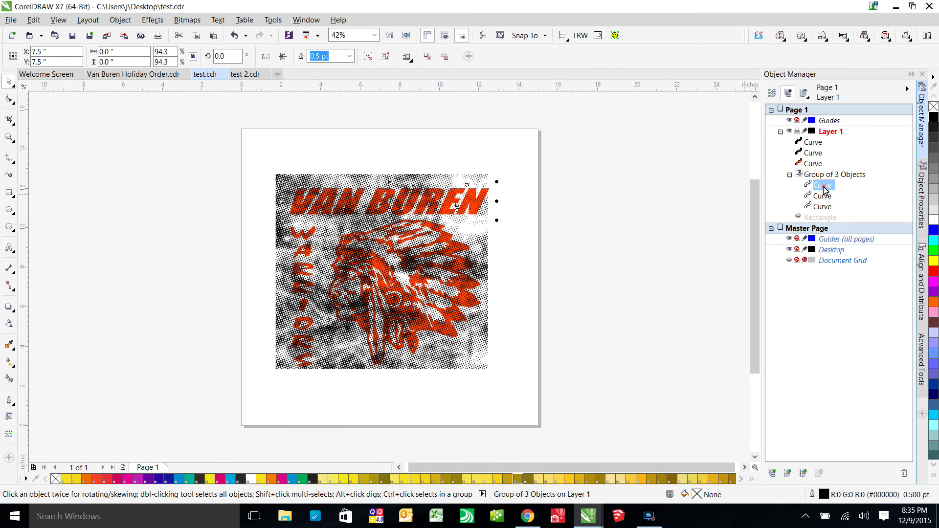
shift+click(826, 207)
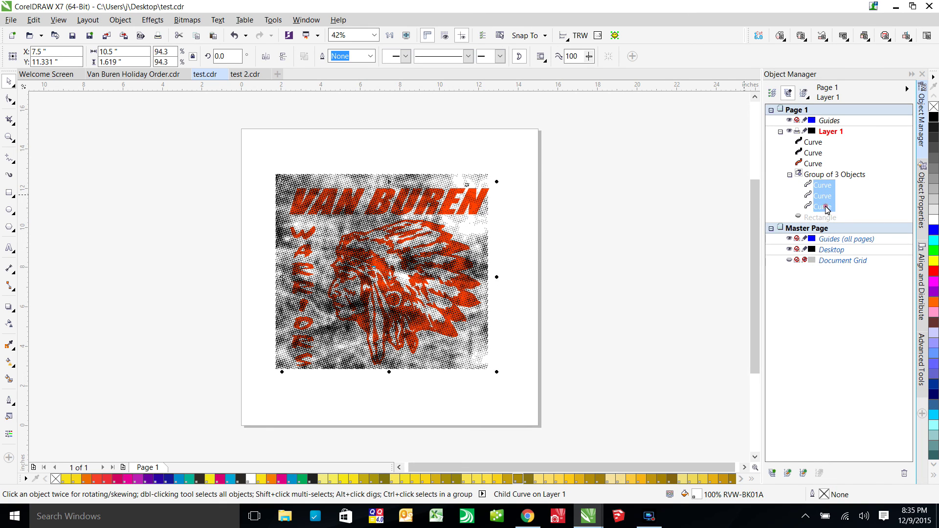
right_click(825, 202)
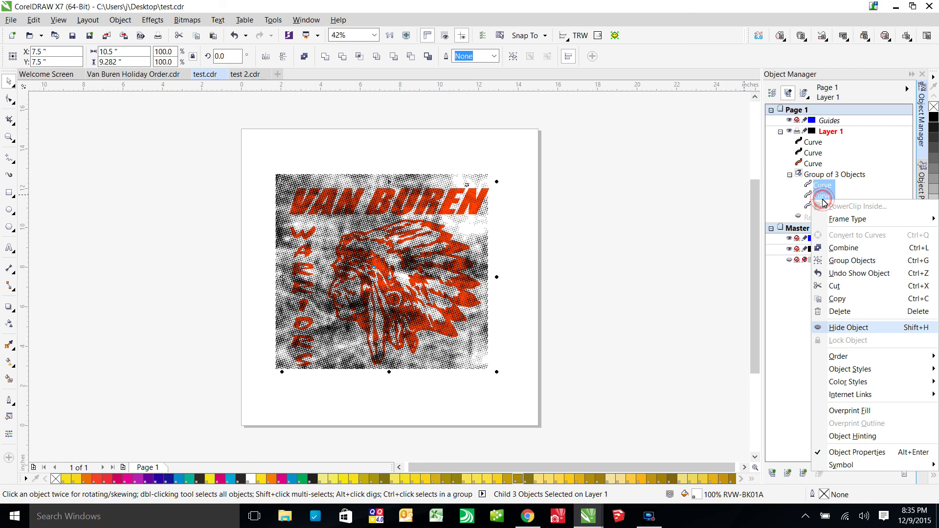
click(653, 228)
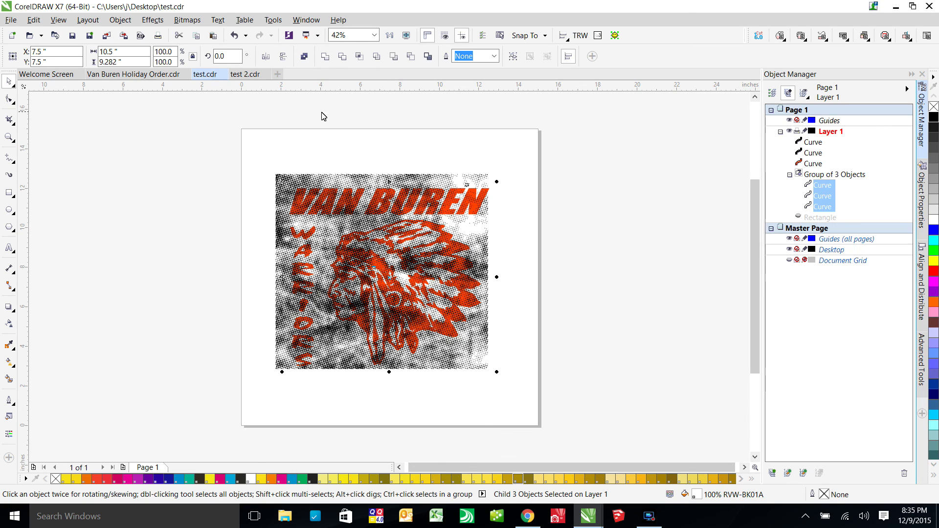
click(326, 57)
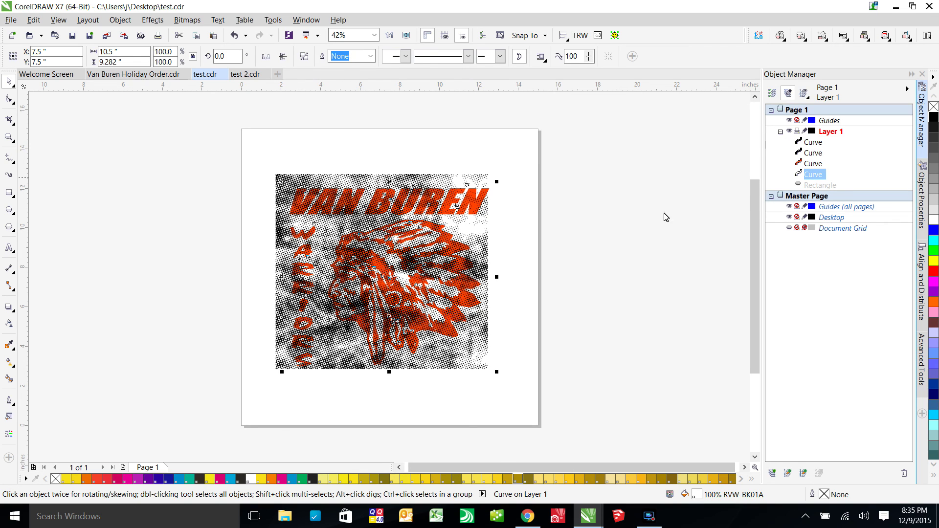
Cut the pasted texture copy out of the red logo curve with Back Minus Front
click(619, 263)
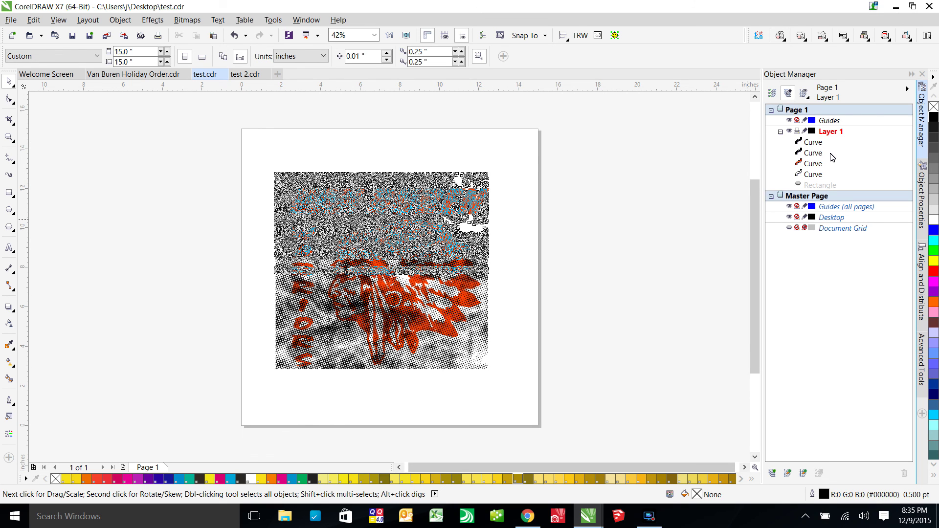
click(831, 154)
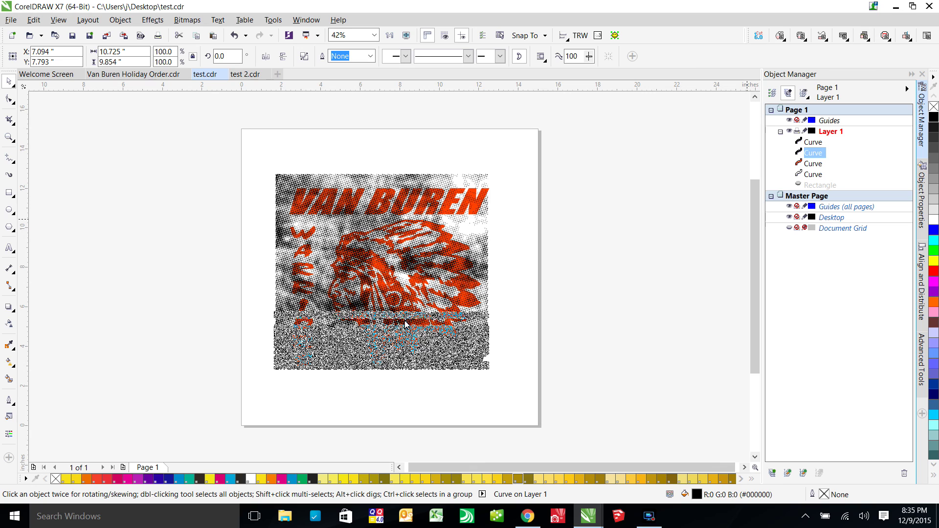
ctrl+click(814, 163)
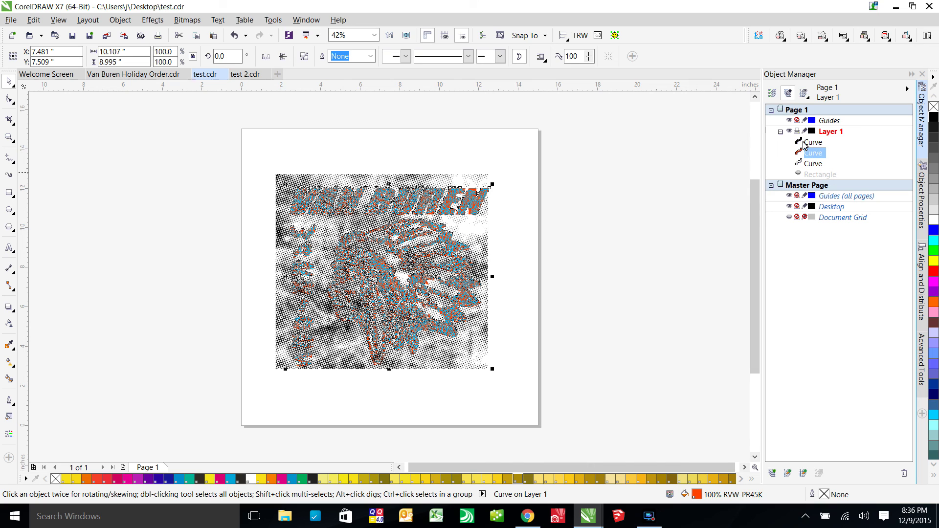
click(503, 247)
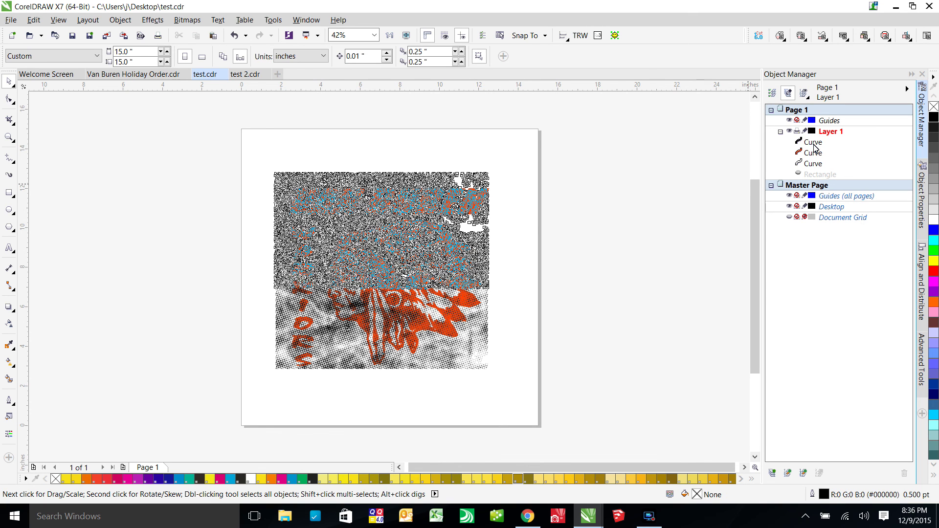
Hide the top texture curve and the orange halftone logo curve
click(814, 145)
right_click(814, 145)
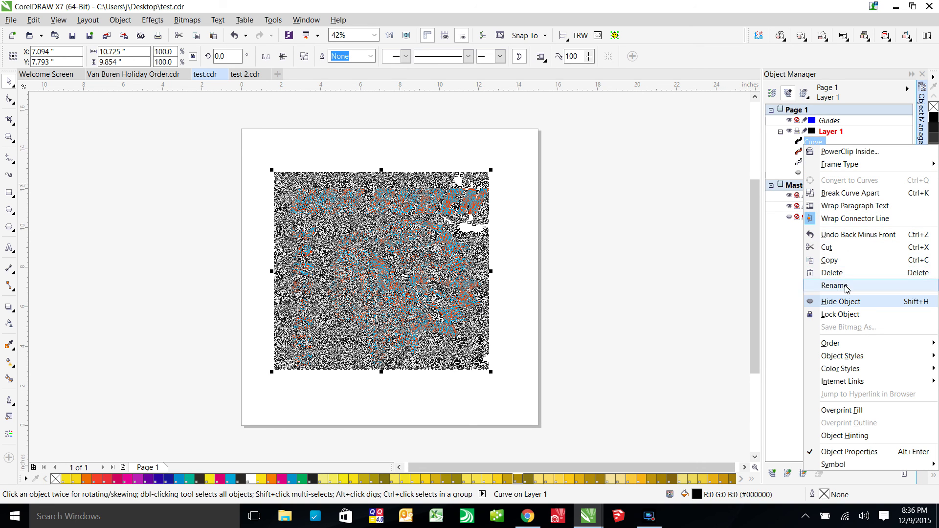
click(845, 301)
click(513, 268)
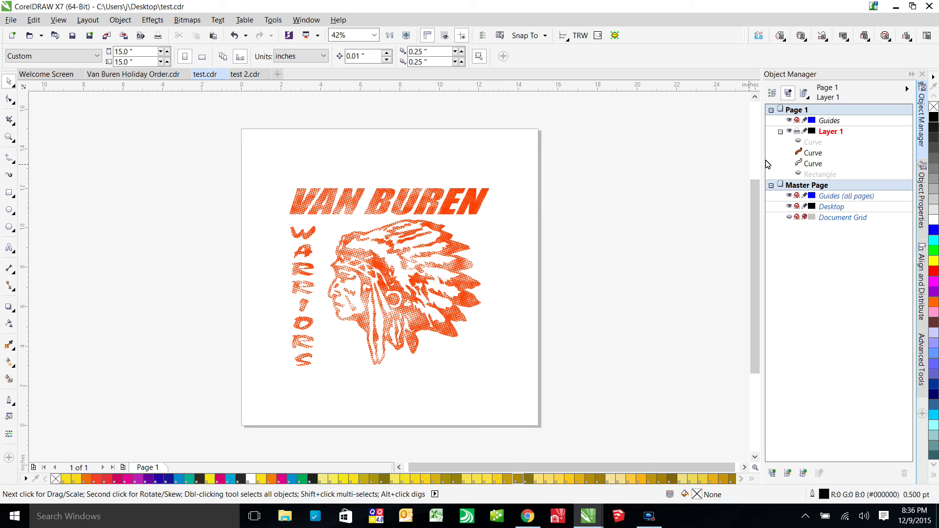
click(813, 154)
right_click(813, 155)
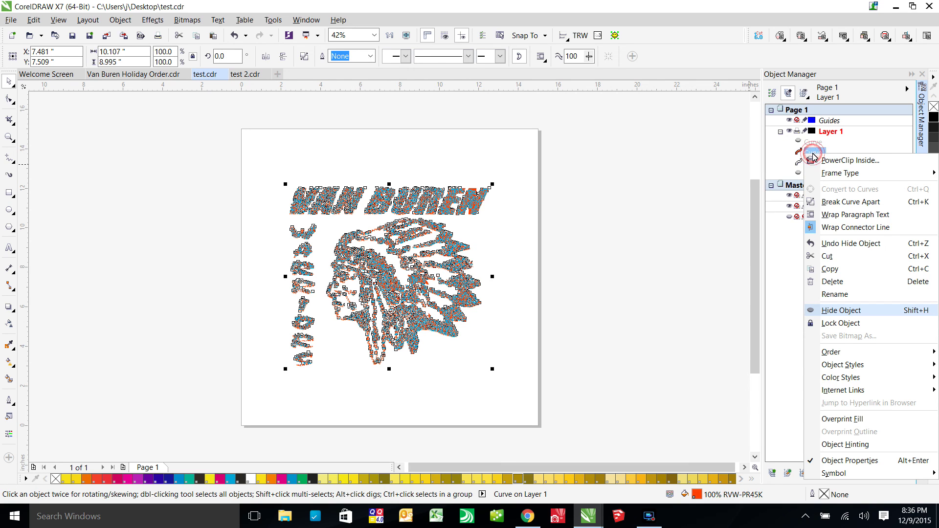
click(856, 310)
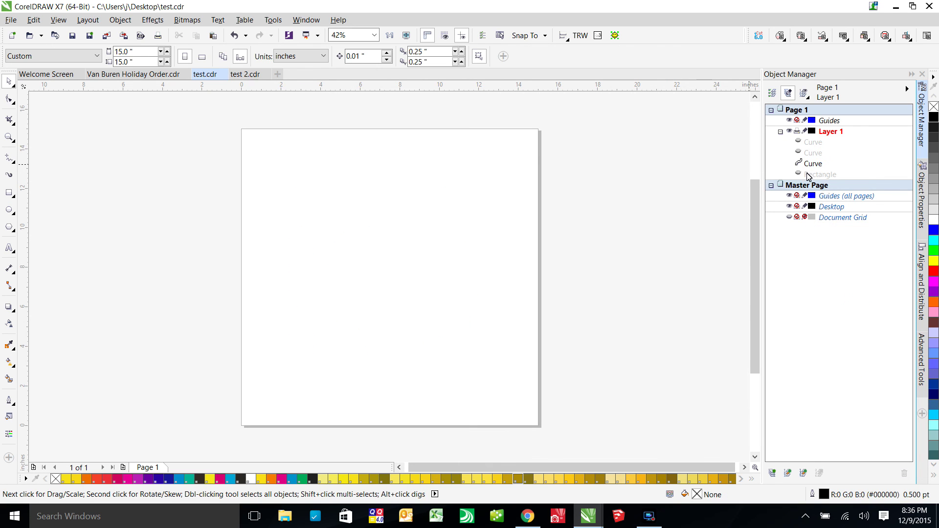
Show the black background rectangle and the distressed texture curve again
click(813, 174)
right_click(813, 174)
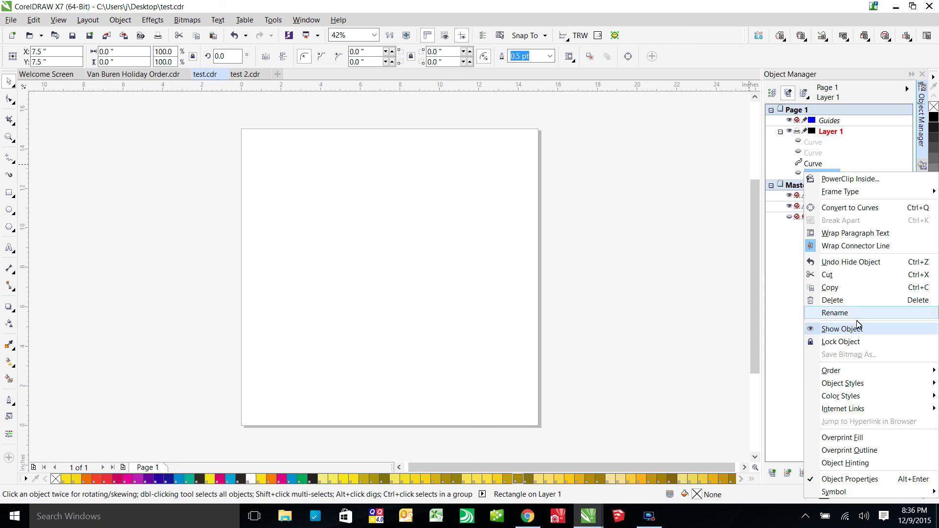
click(841, 329)
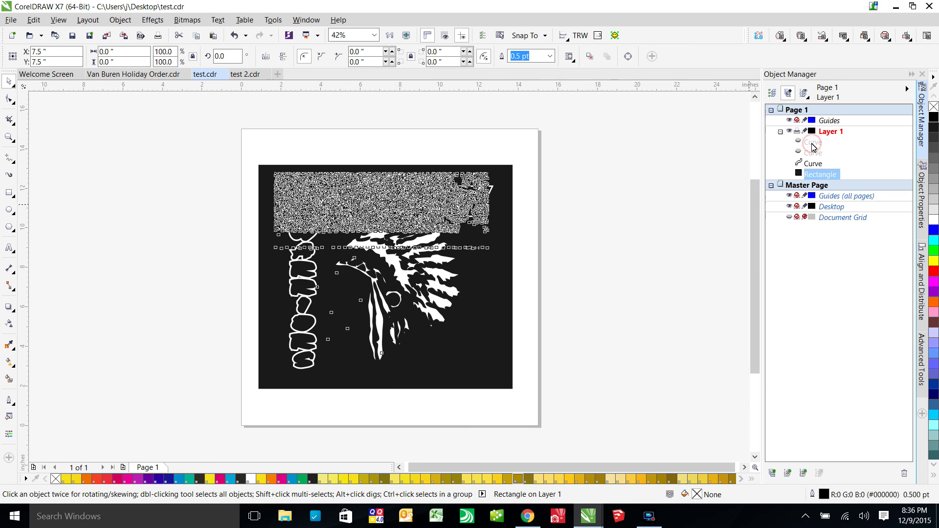
right_click(813, 143)
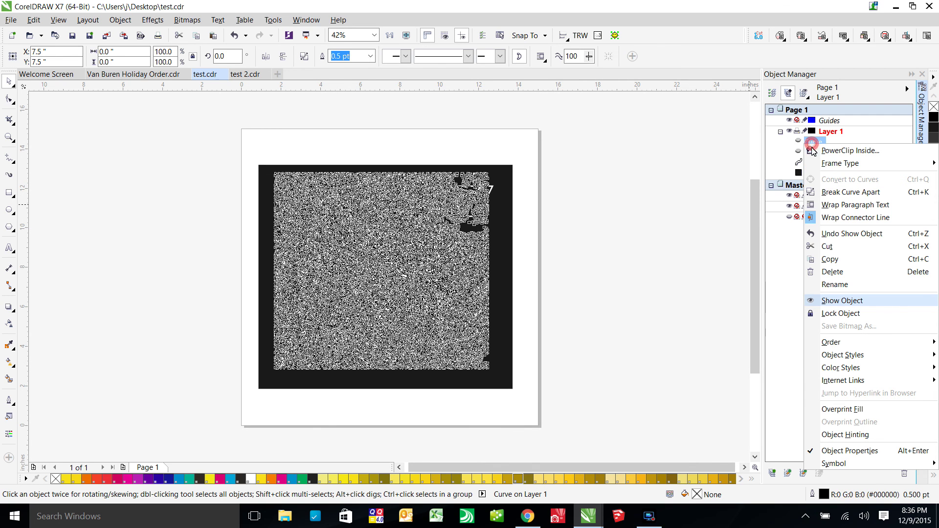
click(842, 300)
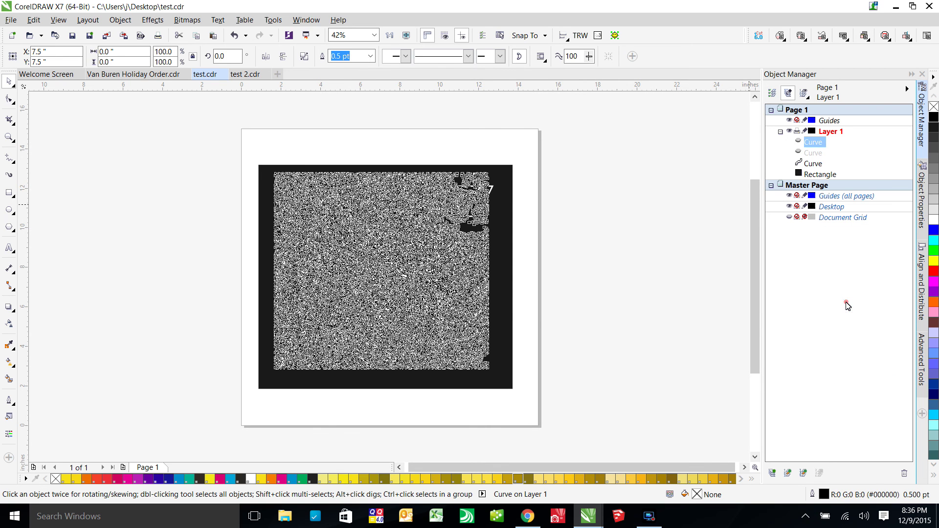
click(554, 302)
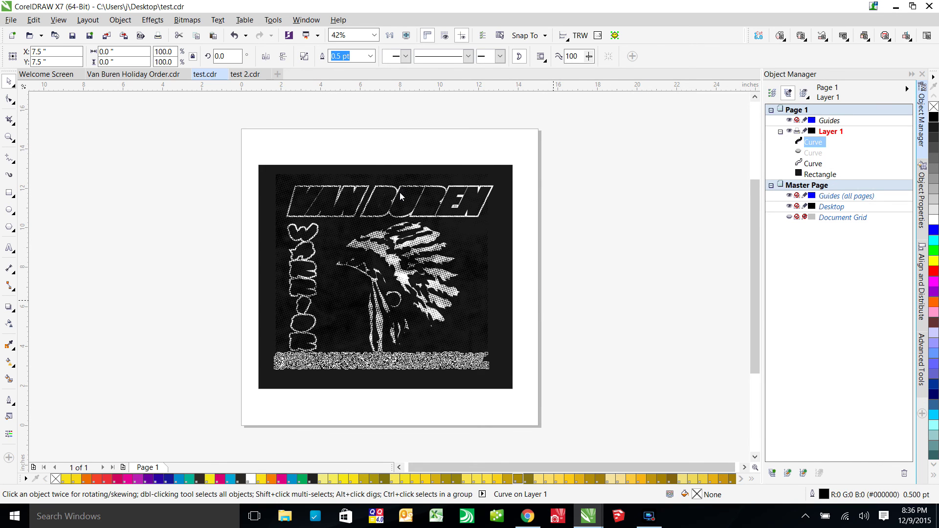
key(Escape)
scroll(400, 193, up, 2)
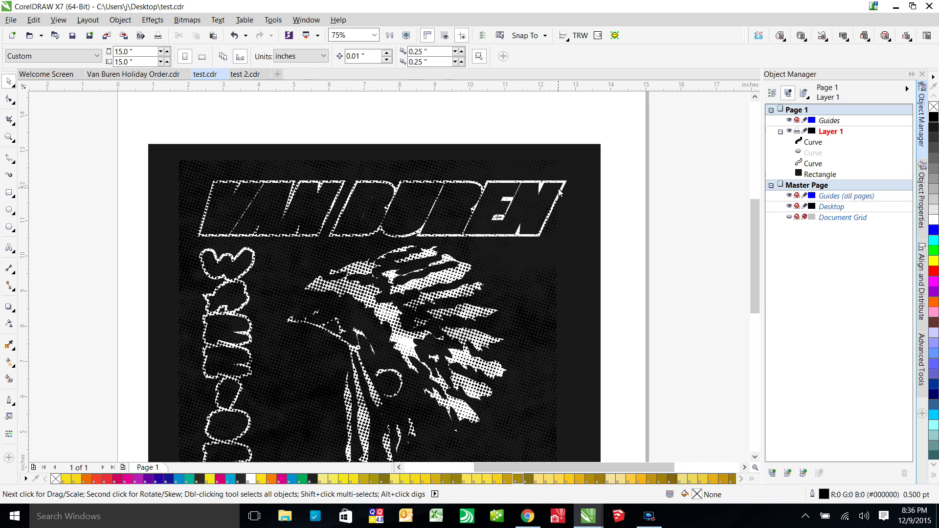
scroll(559, 191, up, 4)
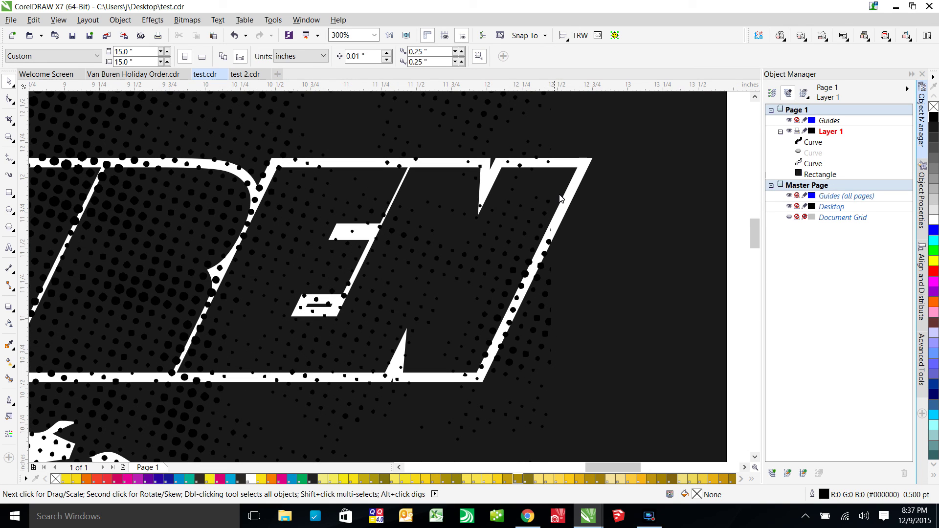
scroll(538, 272, down, 4)
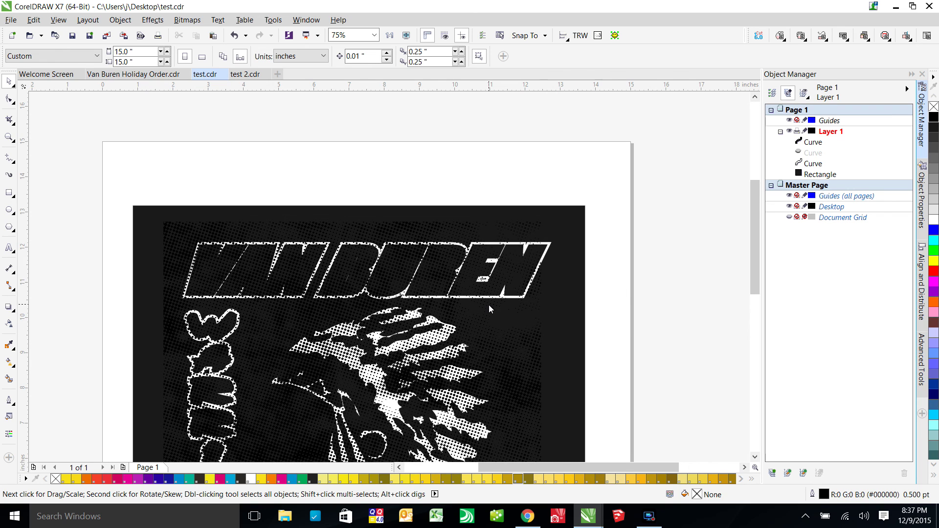
drag(488, 305, 544, 186)
scroll(499, 255, down, 1)
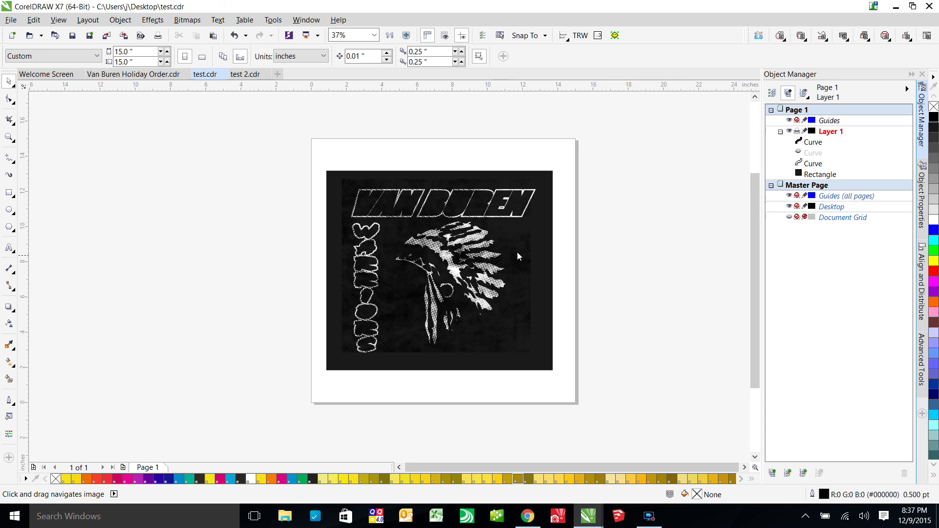
click(812, 143)
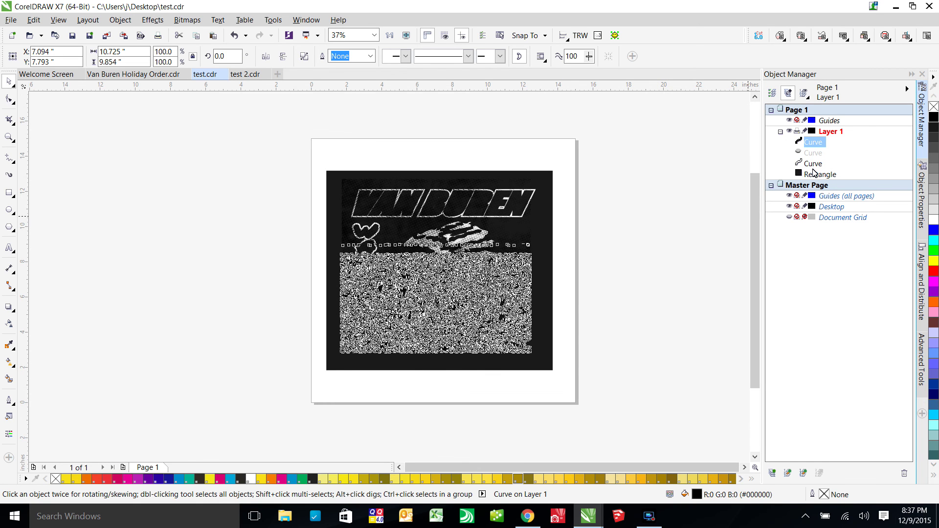
Select the texture and white artwork curves, excluding the hidden orange logo, and apply Back Minus Front
shift+click(813, 168)
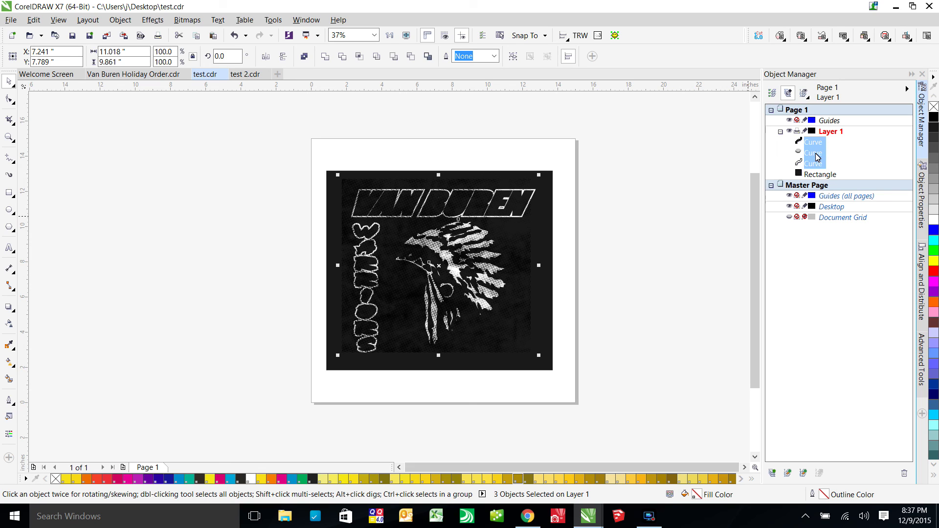
ctrl+click(817, 153)
click(411, 58)
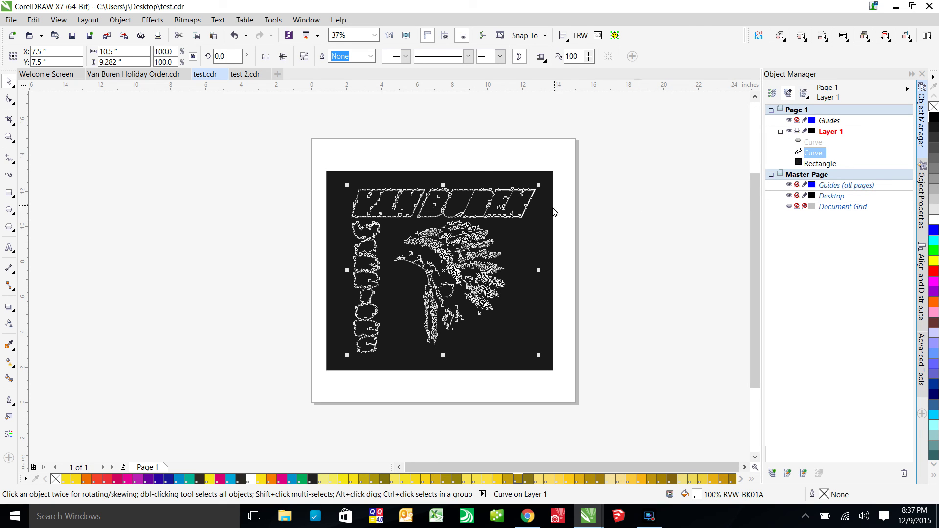
Unhide the greyed-out orange halftone logo curve in the Object Manager
click(594, 244)
scroll(389, 214, up, 1)
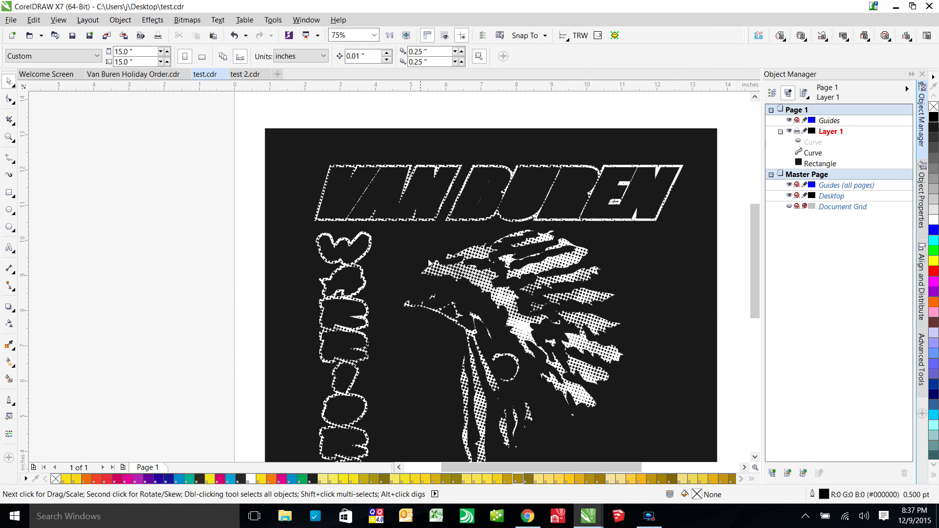
scroll(491, 286, up, 1)
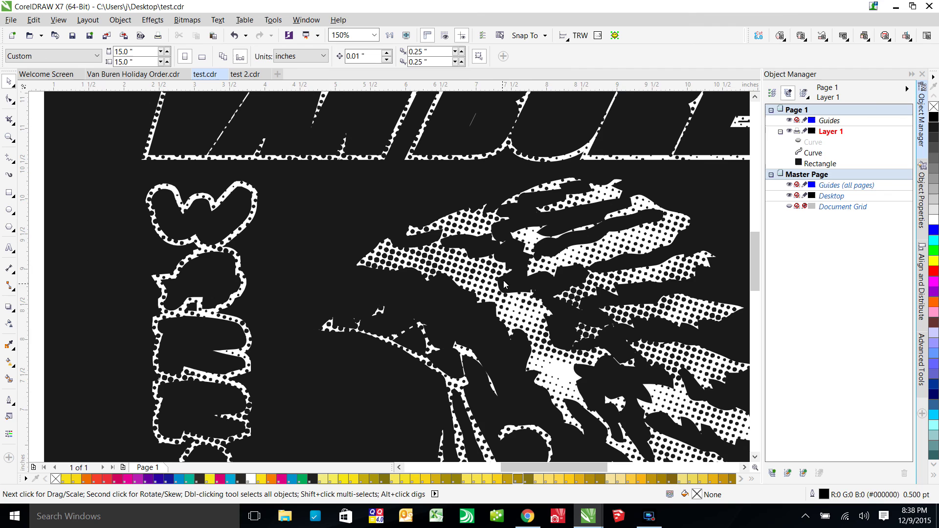
scroll(492, 285, down, 1)
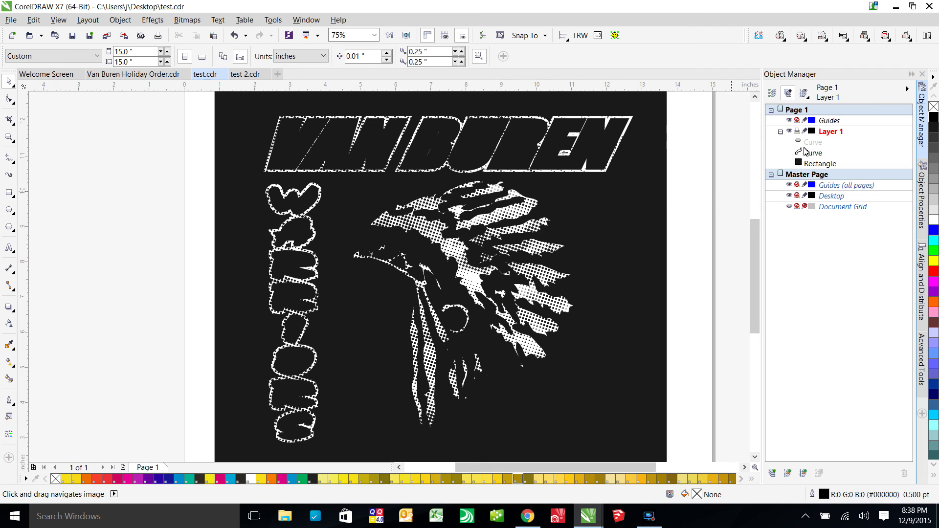
click(812, 142)
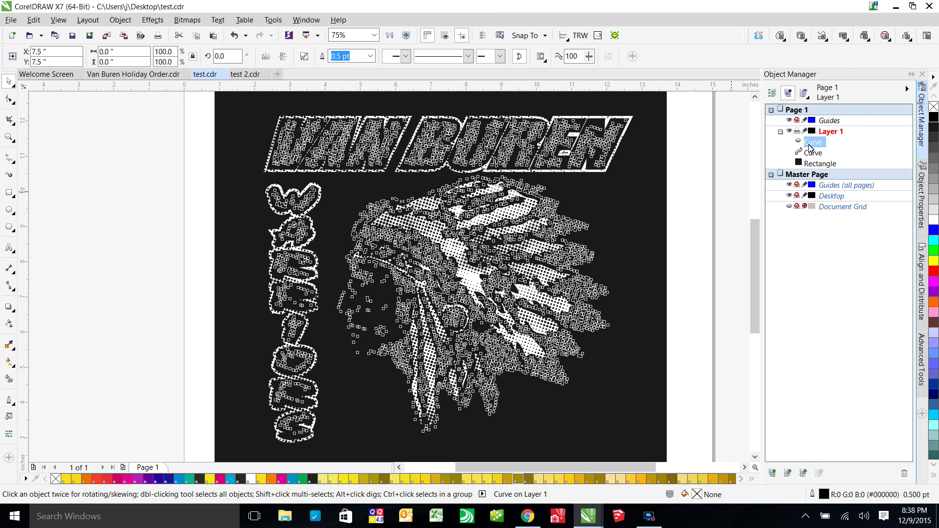
right_click(810, 146)
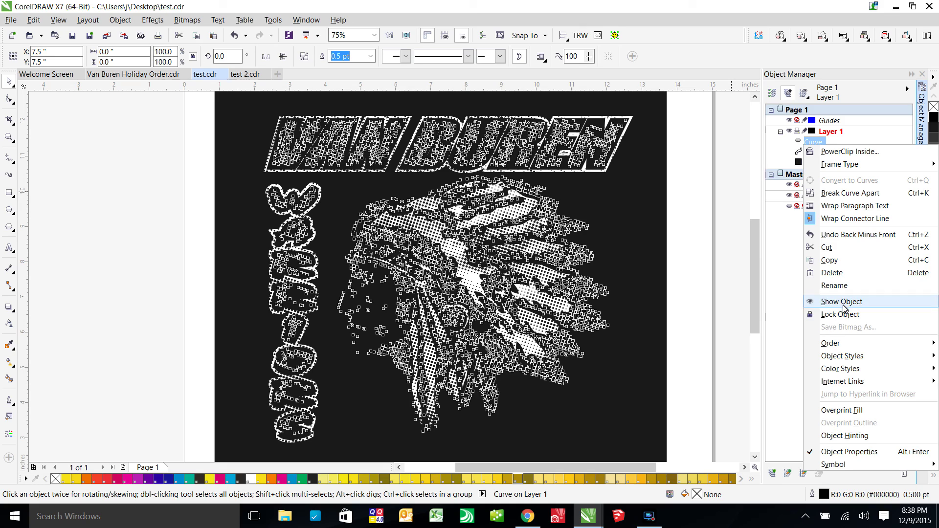
click(841, 302)
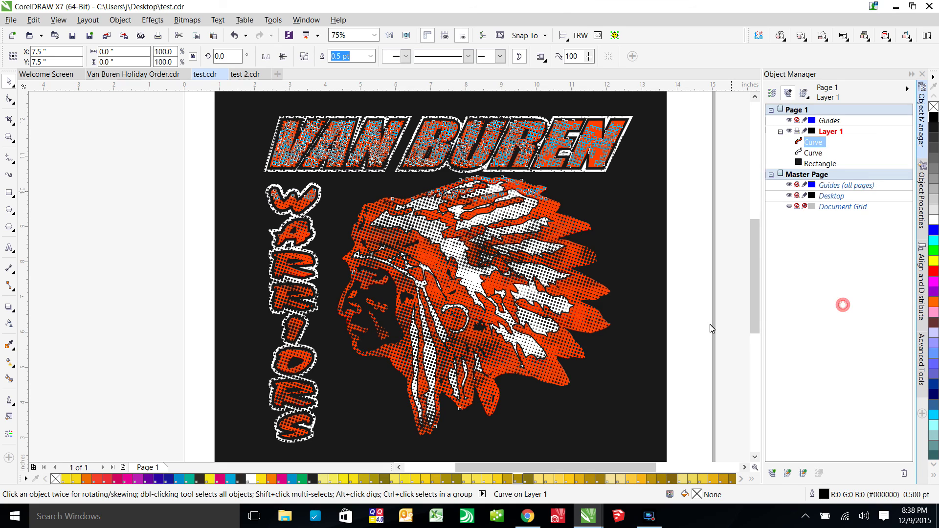
click(677, 337)
scroll(666, 320, down, 1)
scroll(661, 330, up, 1)
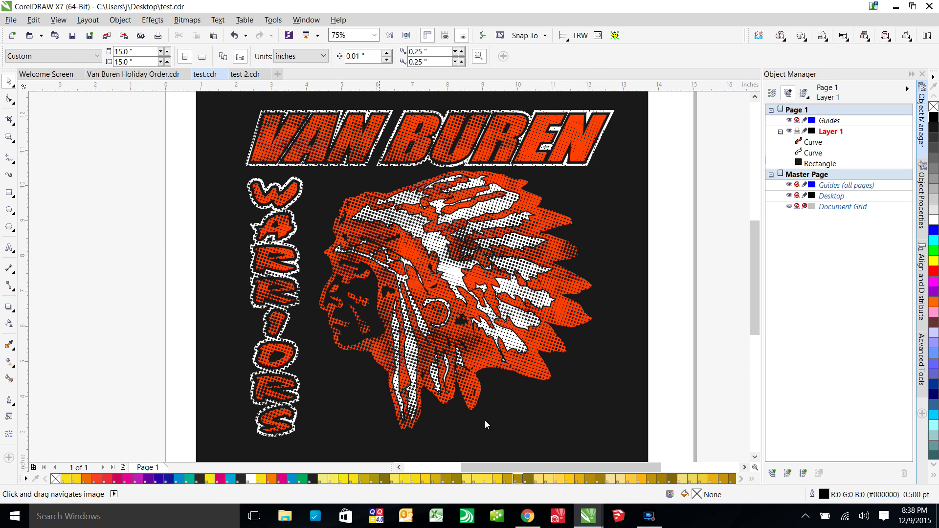
click(639, 392)
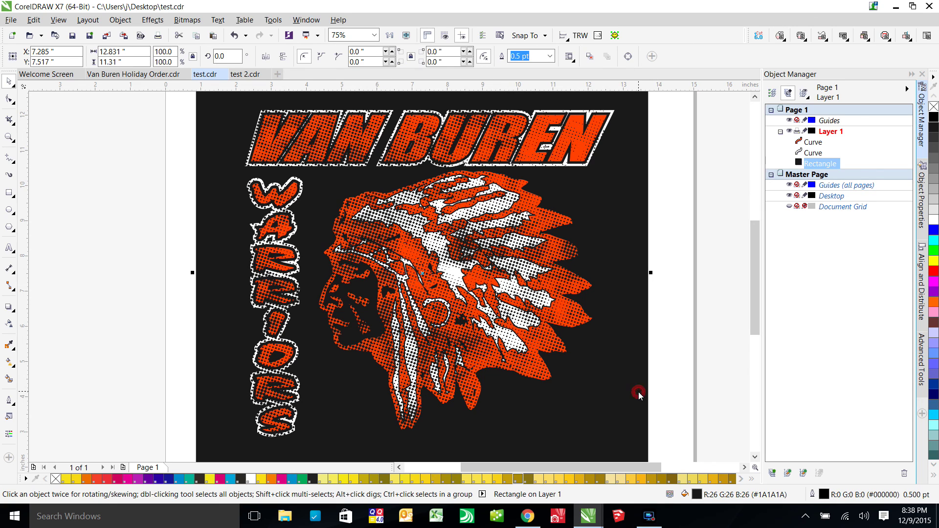
Try 60% Black and Pastel Blue fills on the background rectangle, then fill it solid black
click(934, 159)
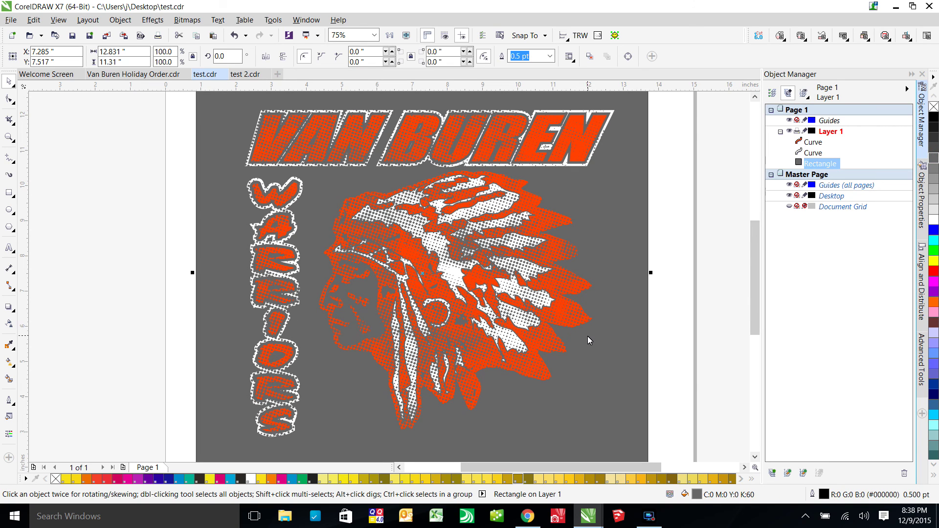
click(933, 342)
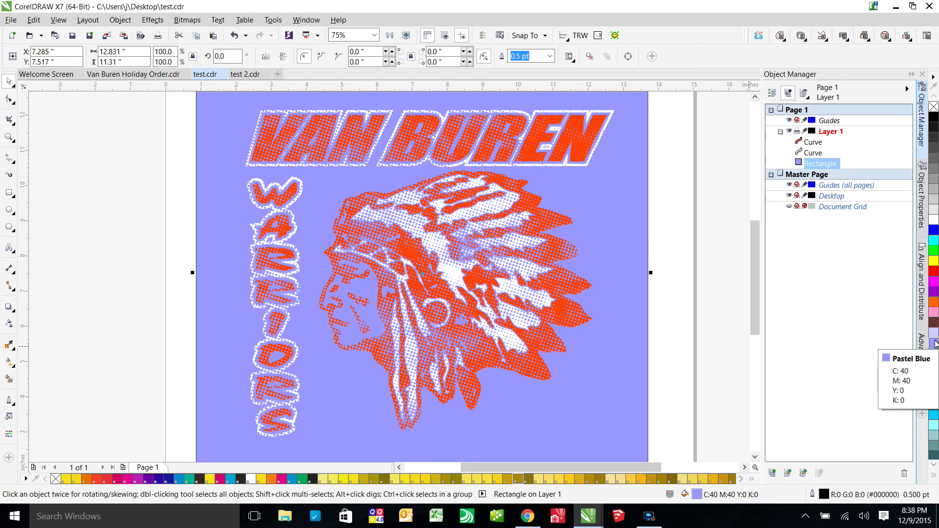
click(674, 251)
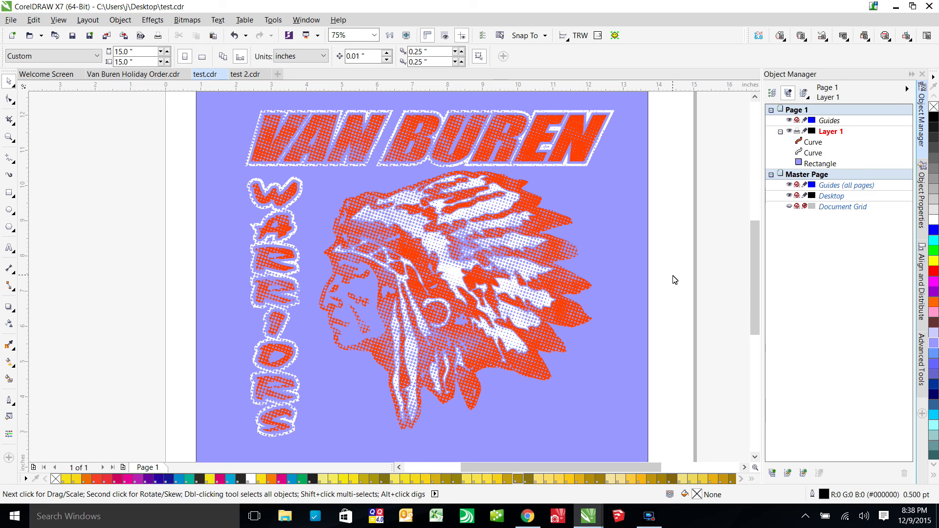
click(934, 119)
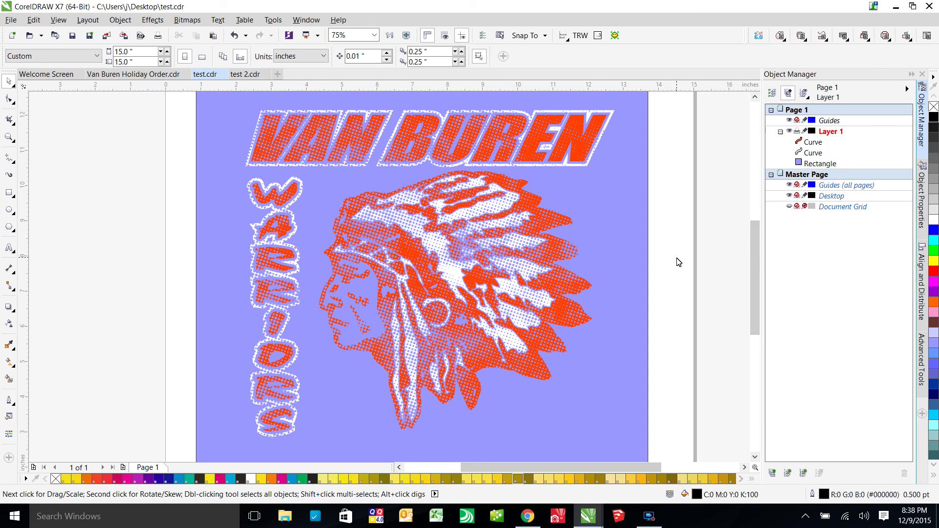
click(820, 163)
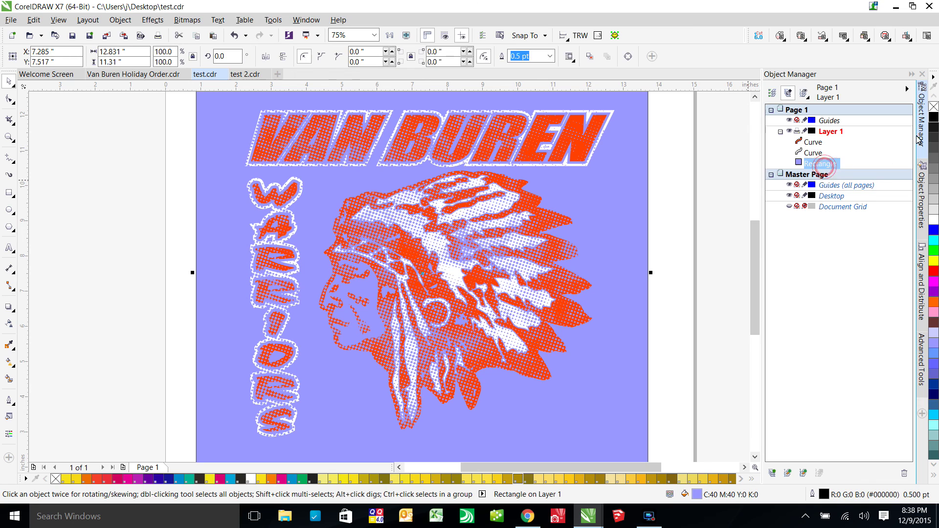
click(934, 117)
click(691, 254)
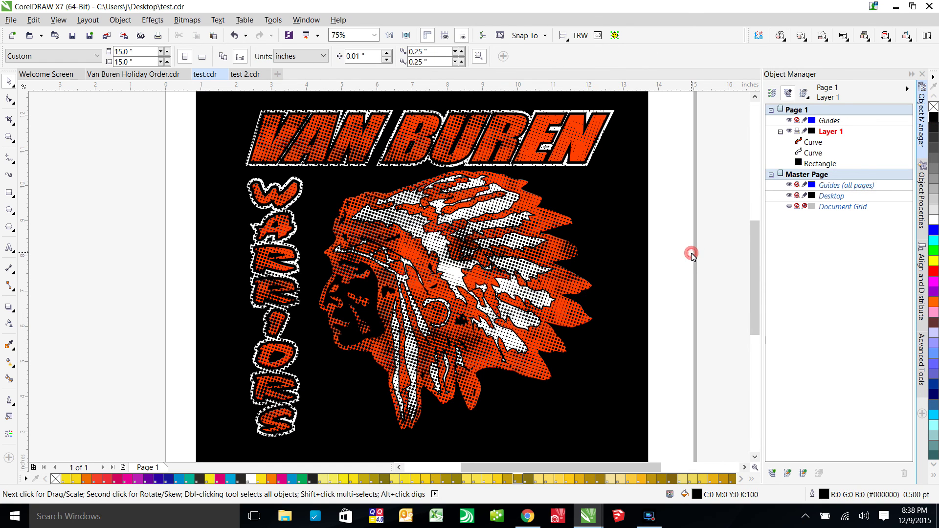